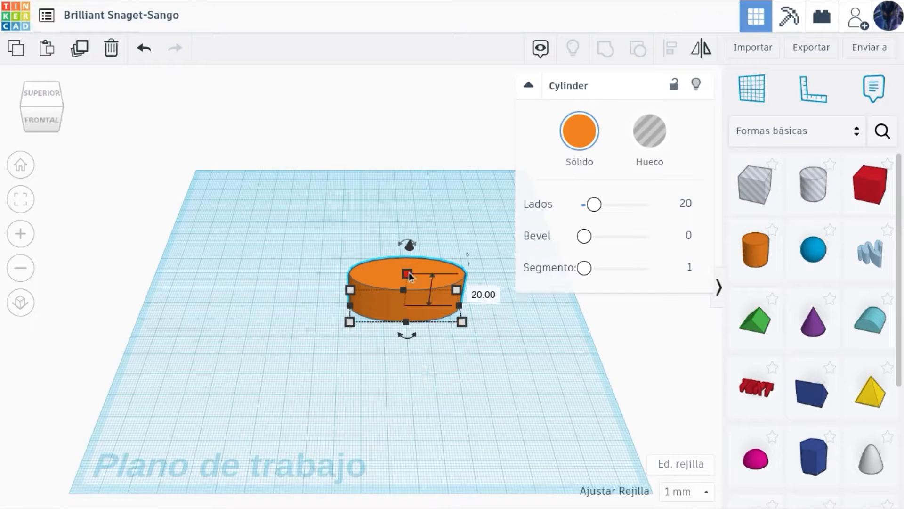
Set the cylinder's base depth to 50 mm and its height to 40 mm
{"action": "left_click", "coordinate": [279, 307]}
{"action": "type", "text": "50"}
{"action": "key", "text": "Return"}
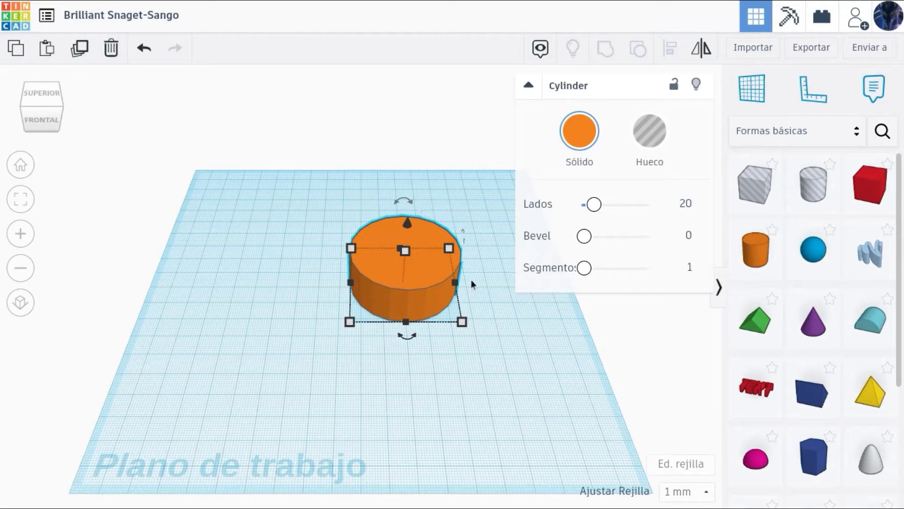
{"action": "type", "text": "40"}
{"action": "key", "text": "Return"}
Give the cylinder 64 sides and colour it yellow
{"action": "left_click_drag", "start_coordinate": [594, 204], "coordinate": [652, 204]}
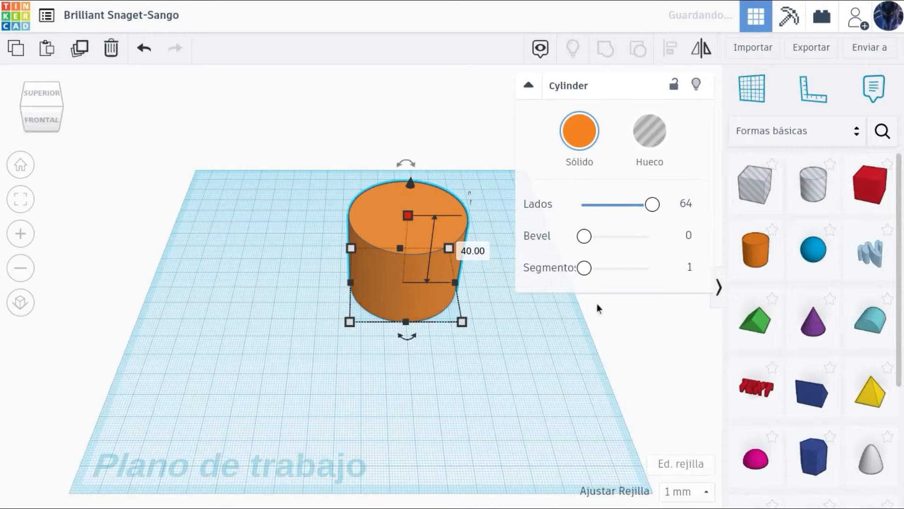
{"action": "scroll", "coordinate": [543, 358], "scroll_direction": "down", "scroll_amount": 5}
{"action": "scroll", "coordinate": [543, 358], "scroll_direction": "up", "scroll_amount": 5}
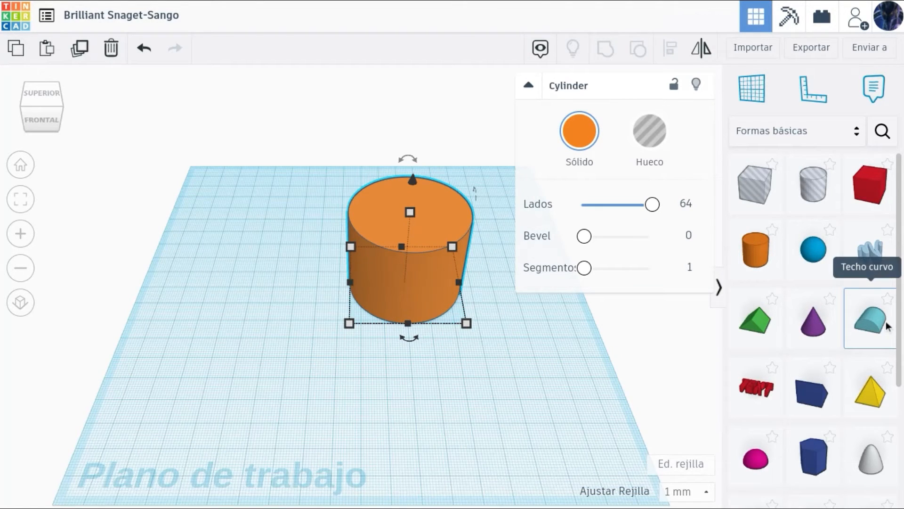
{"action": "left_click", "coordinate": [580, 131]}
{"action": "left_click", "coordinate": [610, 242]}
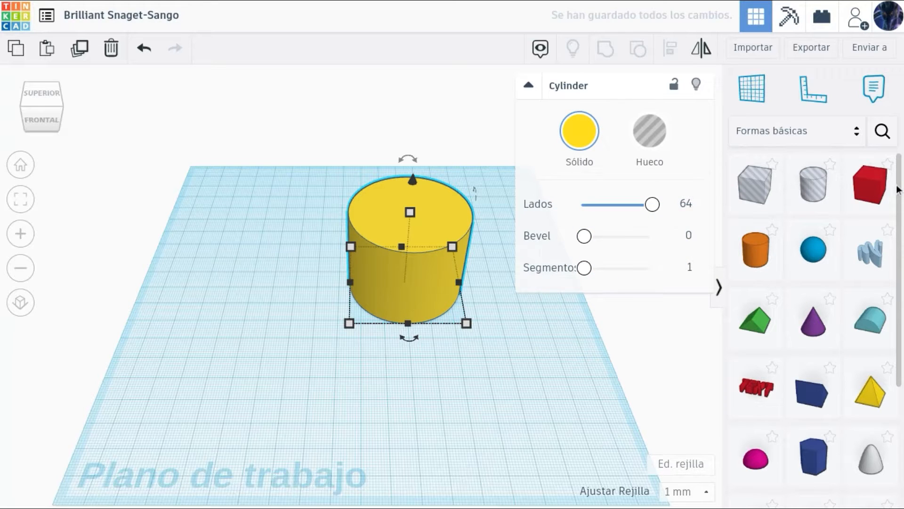
Add a half sphere in front of the yellow cylinder and set its width and length to 50 mm
{"action": "left_click_drag", "start_coordinate": [528, 454], "coordinate": [438, 431]}
{"action": "left_click", "coordinate": [464, 450]}
{"action": "scroll", "coordinate": [456, 480], "scroll_direction": "down", "scroll_amount": 3}
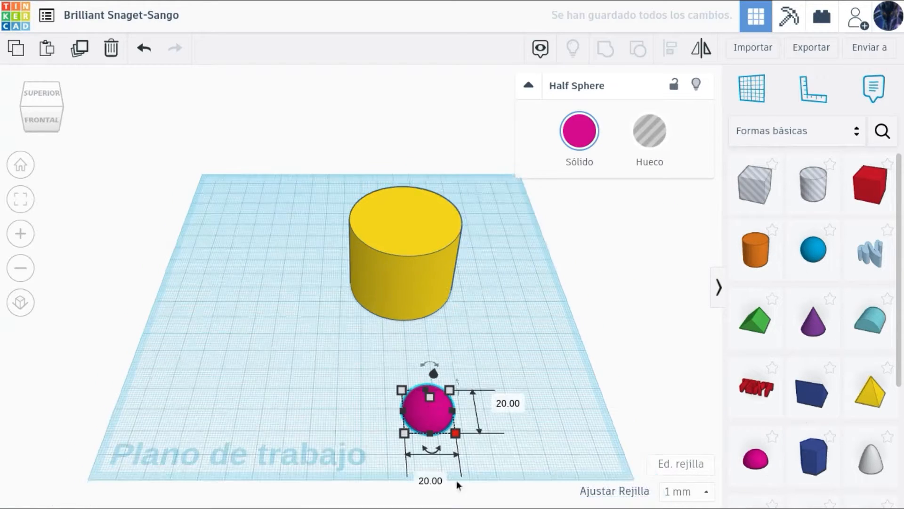
{"action": "left_click", "coordinate": [413, 459]}
{"action": "type", "text": "50"}
{"action": "key", "text": "Tab"}
{"action": "type", "text": "50"}
{"action": "key", "text": "Return"}
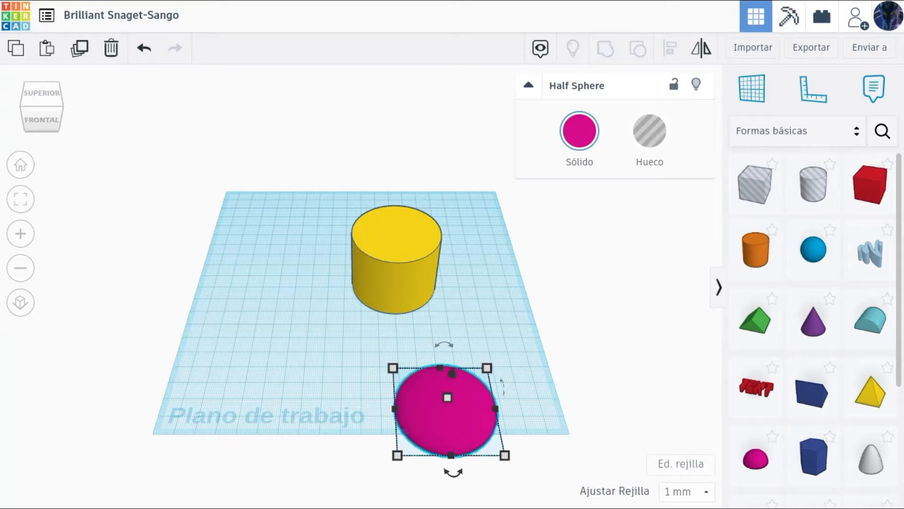
Set the half sphere's height to 20 mm
{"action": "left_click", "coordinate": [524, 402]}
{"action": "type", "text": "20"}
{"action": "key", "text": "Return"}
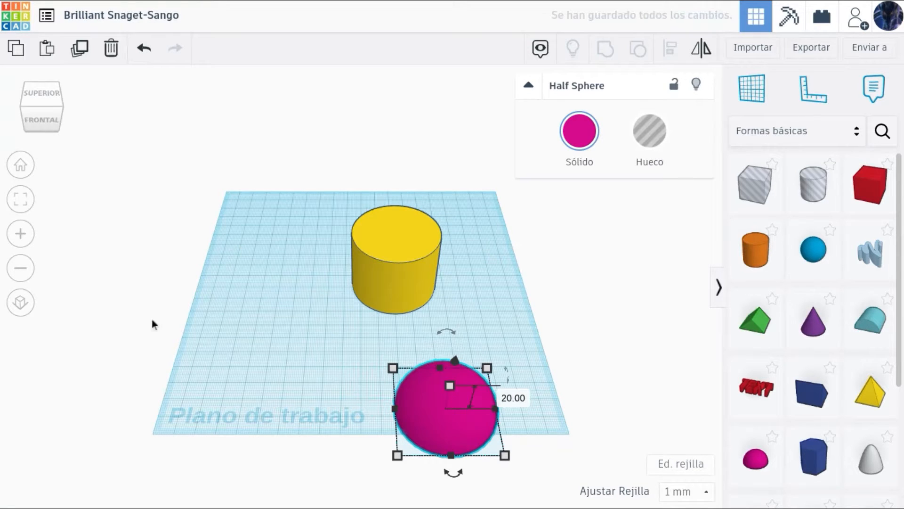
Align the half sphere with the cylinder in depth and raise it onto the cylinder's top face
{"action": "left_click", "coordinate": [41, 120]}
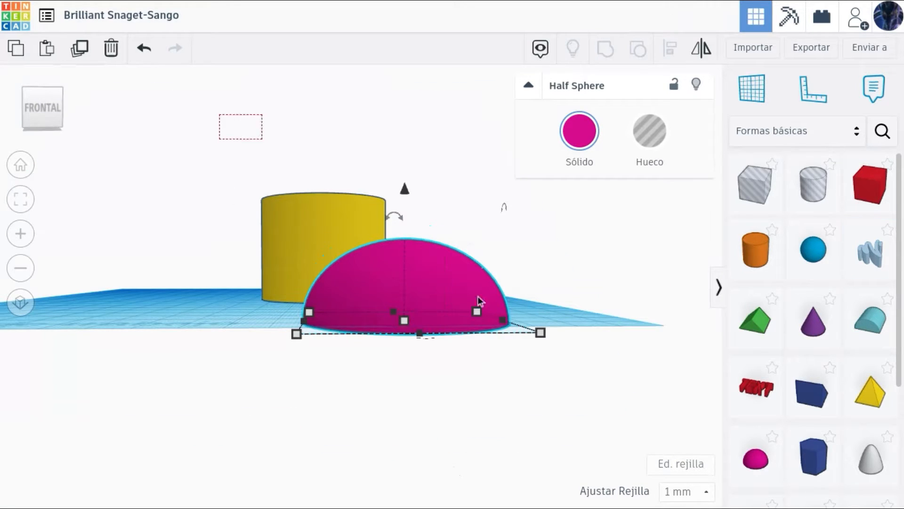
{"action": "key", "text": "ctrl+a"}
{"action": "key", "text": "l"}
{"action": "left_click_drag", "start_coordinate": [50, 112], "coordinate": [52, 144]}
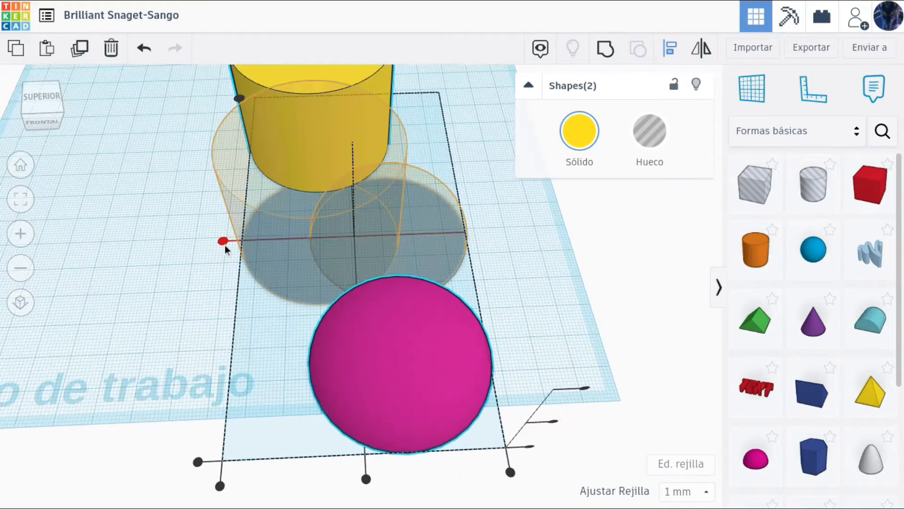
{"action": "left_click", "coordinate": [225, 245]}
{"action": "left_click", "coordinate": [512, 258]}
{"action": "left_click", "coordinate": [491, 328]}
{"action": "left_click", "coordinate": [445, 235]}
{"action": "left_click", "coordinate": [323, 137]}
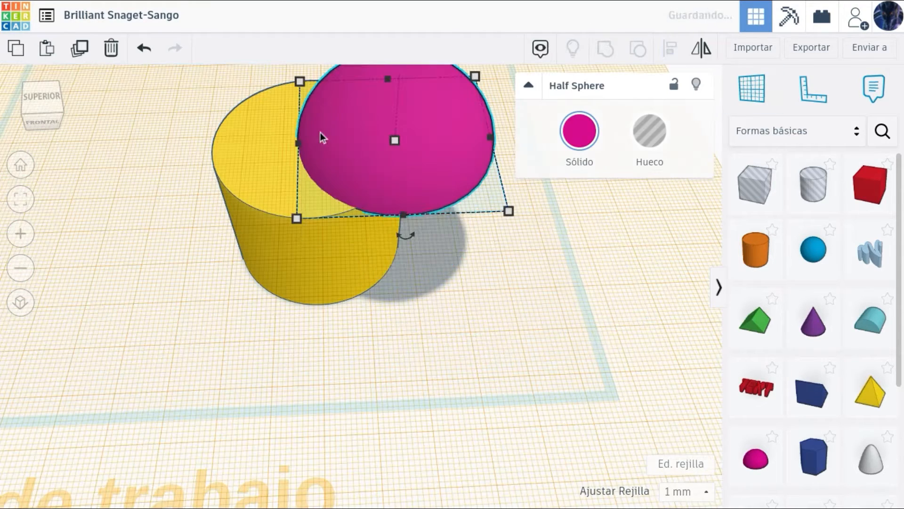
Centre the half sphere sideways on the cylinder to form a dome
{"action": "left_click_drag", "start_coordinate": [566, 324], "coordinate": [263, 179]}
{"action": "key", "text": "l"}
{"action": "key", "text": "w"}
{"action": "left_click", "coordinate": [561, 306]}
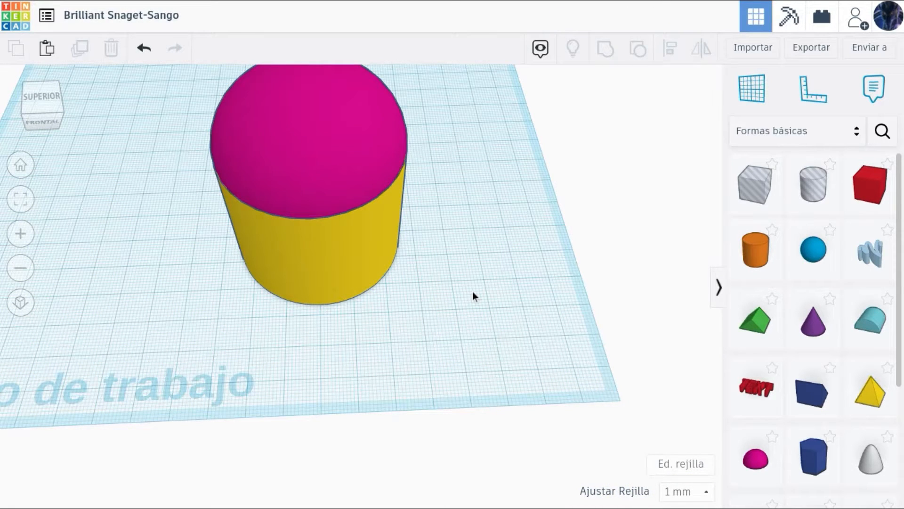
Duplicate the half sphere and turn the copy upside down at the foot of the cylinder
{"action": "left_click", "coordinate": [289, 149]}
{"action": "scroll", "coordinate": [434, 226], "scroll_direction": "down", "scroll_amount": 10}
{"action": "left_click", "coordinate": [22, 192]}
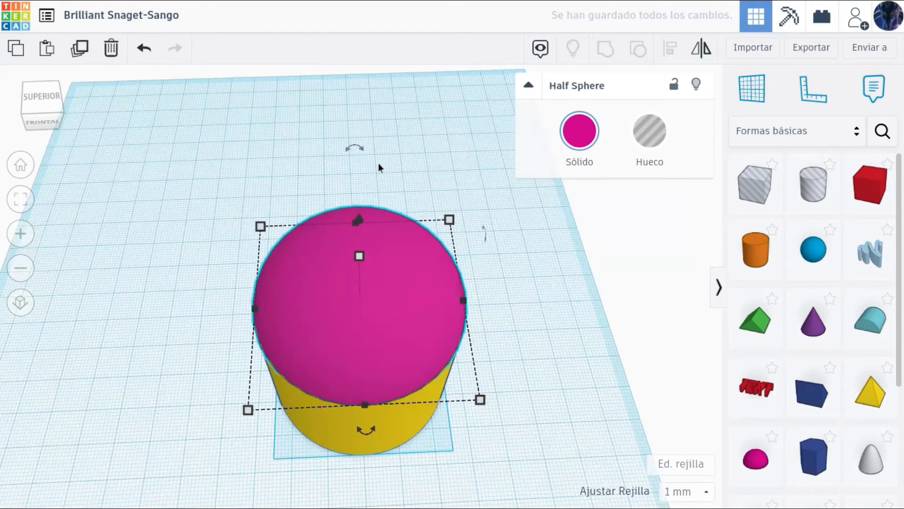
{"action": "left_click_drag", "start_coordinate": [353, 147], "coordinate": [352, 302]}
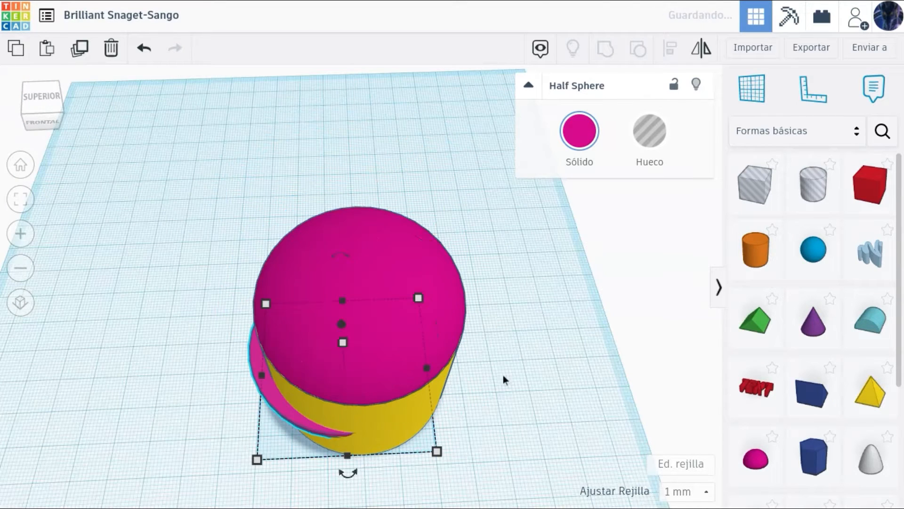
Raise the cylinder and its dome together onto the flat face of the flipped half sphere
{"action": "left_click", "coordinate": [503, 376]}
{"action": "key", "text": "ctrl+a"}
{"action": "left_click", "coordinate": [282, 396], "text": "shift"}
{"action": "key", "text": "w"}
{"action": "left_click", "coordinate": [279, 399]}
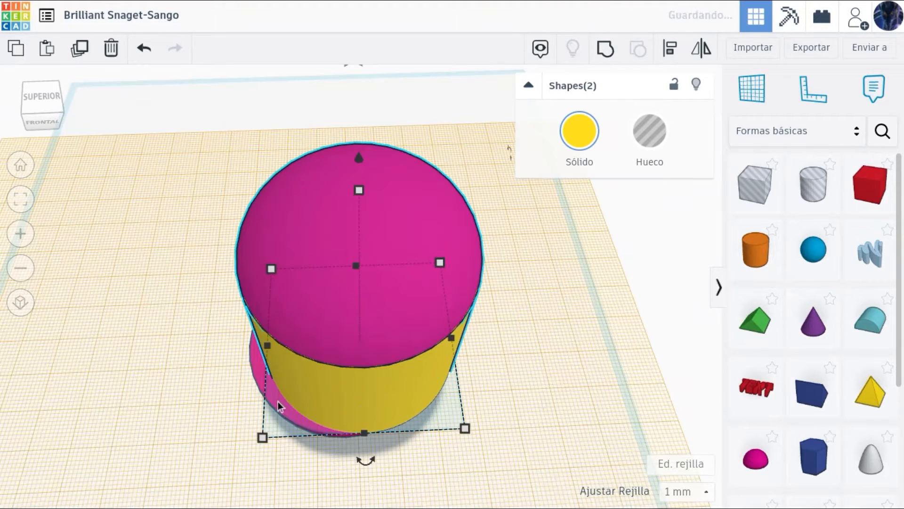
Group the cylinder with its dome and align the group centrally over the bottom half sphere
{"action": "left_click", "coordinate": [152, 197]}
{"action": "left_click_drag", "start_coordinate": [283, 395], "coordinate": [285, 398]}
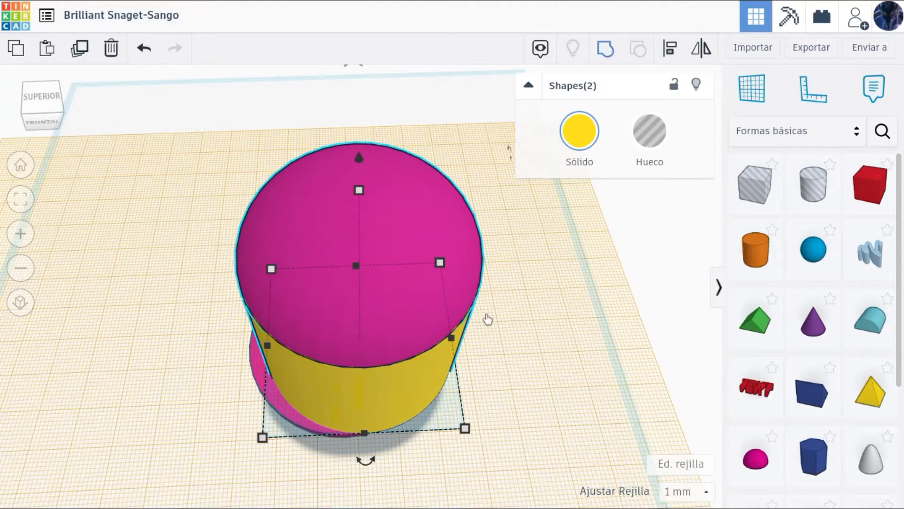
{"action": "key", "text": "ctrl+g"}
{"action": "left_click", "coordinate": [289, 415], "text": "shift"}
{"action": "left_click", "coordinate": [670, 49]}
{"action": "left_click", "coordinate": [242, 467]}
{"action": "left_click", "coordinate": [619, 308]}
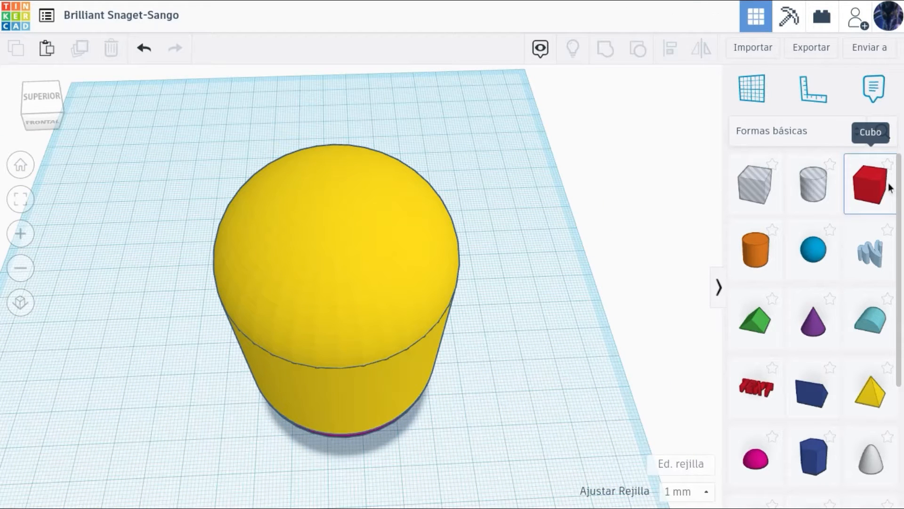
Duplicate the whole capsule and move the copy about 52 mm to the left and 53.5 mm back
{"action": "key", "text": "ctrl+a"}
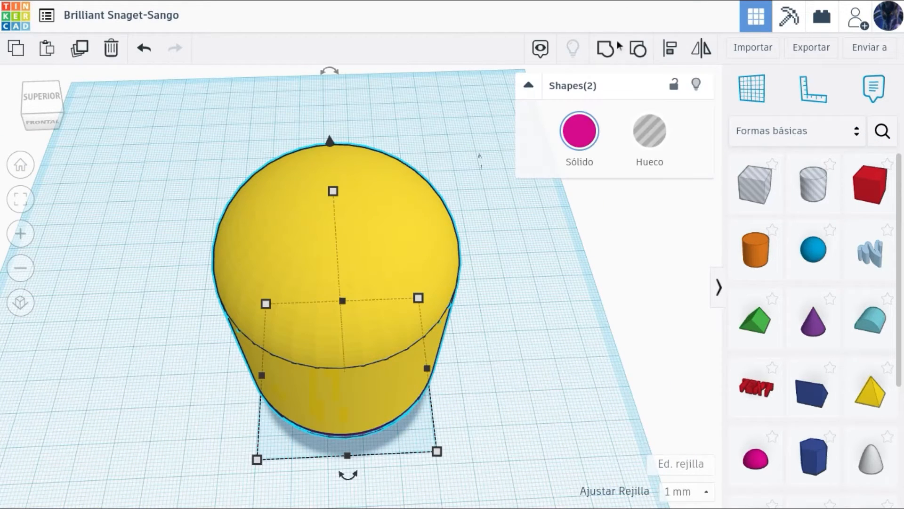
{"action": "key", "text": "ctrl+d"}
{"action": "left_click_drag", "start_coordinate": [358, 323], "coordinate": [120, 101]}
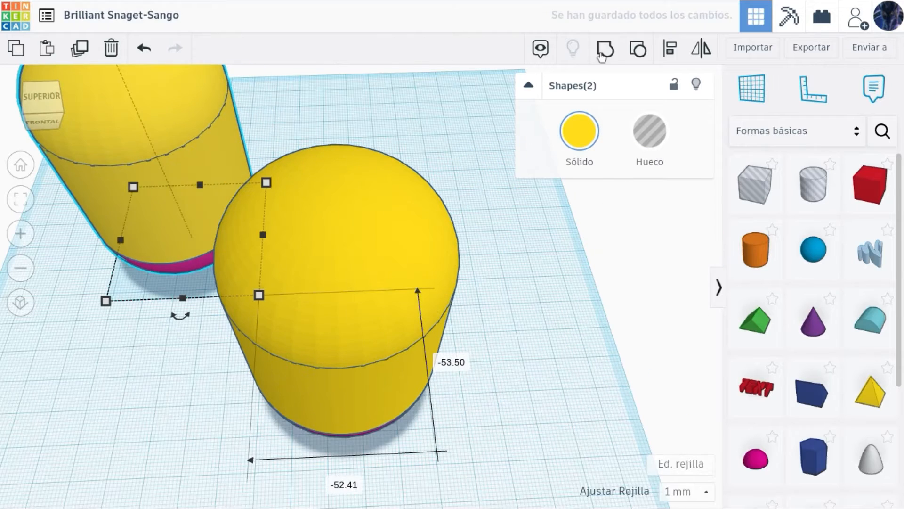
Group the parts of each capsule into one shape, with the rear capsule yellow and the front one magenta
{"action": "left_click", "coordinate": [606, 50]}
{"action": "left_click", "coordinate": [497, 340]}
{"action": "left_click_drag", "start_coordinate": [432, 236], "coordinate": [413, 354]}
{"action": "key", "text": "ctrl+z"}
{"action": "left_click", "coordinate": [20, 165]}
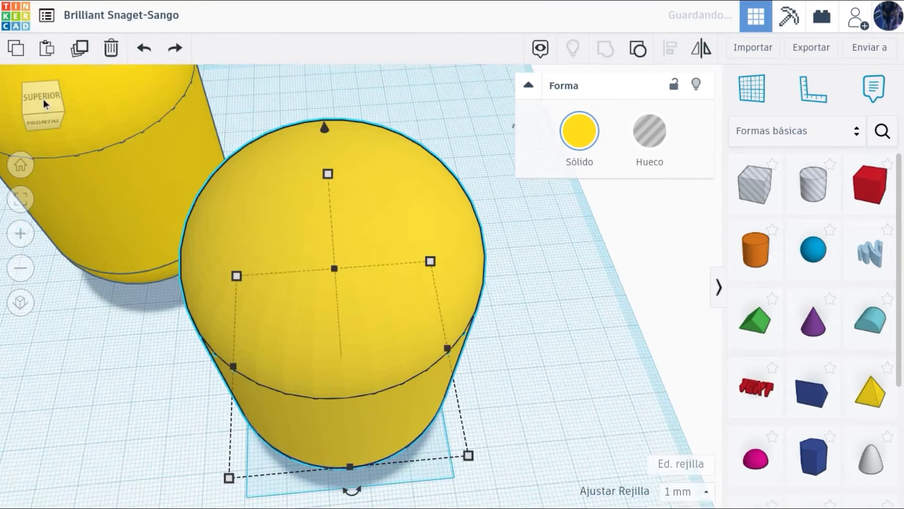
{"action": "left_click_drag", "start_coordinate": [392, 408], "coordinate": [318, 198]}
{"action": "key", "text": "ctrl+g"}
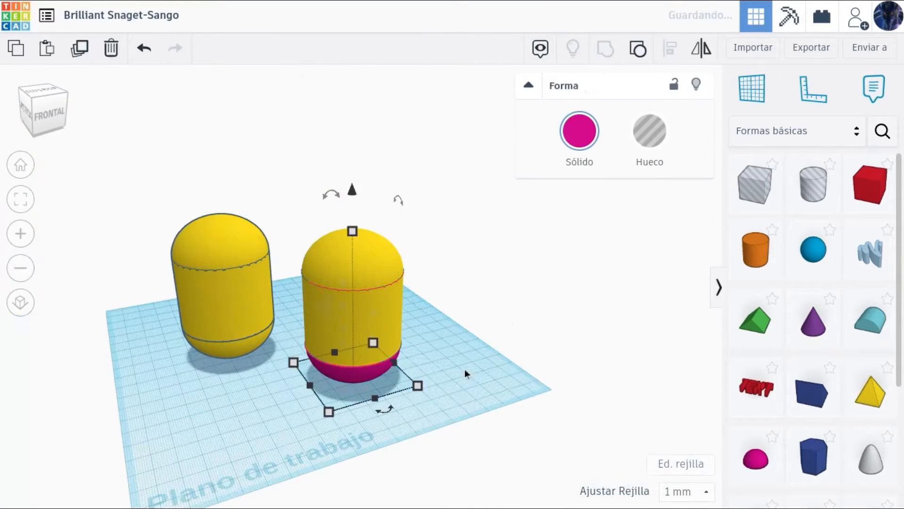
Add a box hole in front of the magenta capsule and enlarge its base sides to 100 mm
{"action": "left_click", "coordinate": [363, 417]}
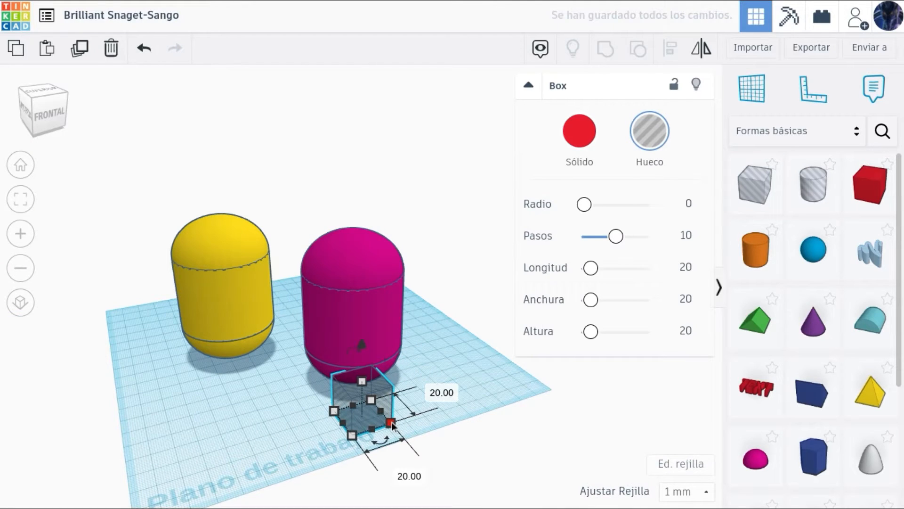
{"action": "left_click", "coordinate": [410, 477]}
{"action": "type", "text": "100"}
{"action": "key", "text": "Return"}
{"action": "key", "text": "Return"}
Move the box hole over the magenta capsule and raise it to 40 mm above the workplane
{"action": "left_click_drag", "start_coordinate": [452, 467], "coordinate": [350, 393]}
{"action": "left_click_drag", "start_coordinate": [364, 312], "coordinate": [339, 254]}
{"action": "left_click", "coordinate": [346, 256]}
{"action": "left_click", "coordinate": [363, 260]}
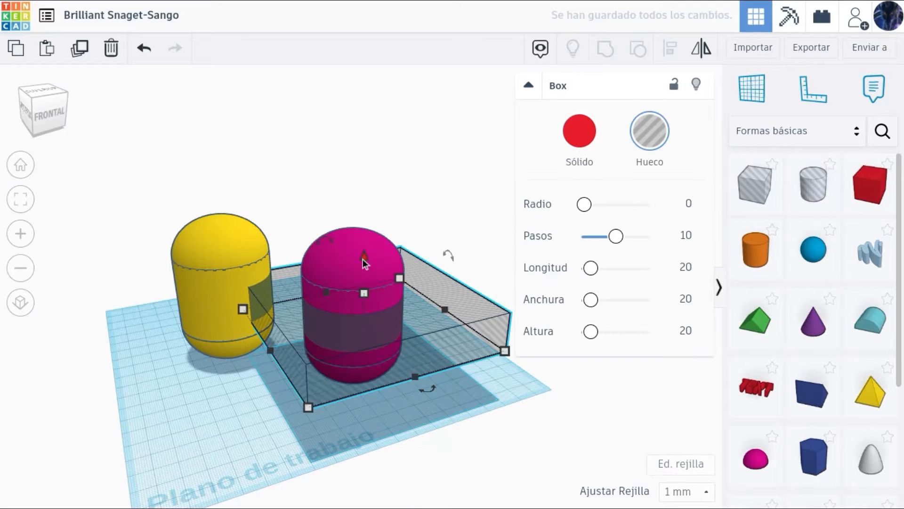
{"action": "mouse_move", "coordinate": [364, 255]}
{"action": "left_click", "coordinate": [595, 377]}
{"action": "type", "text": "40"}
{"action": "key", "text": "Return"}
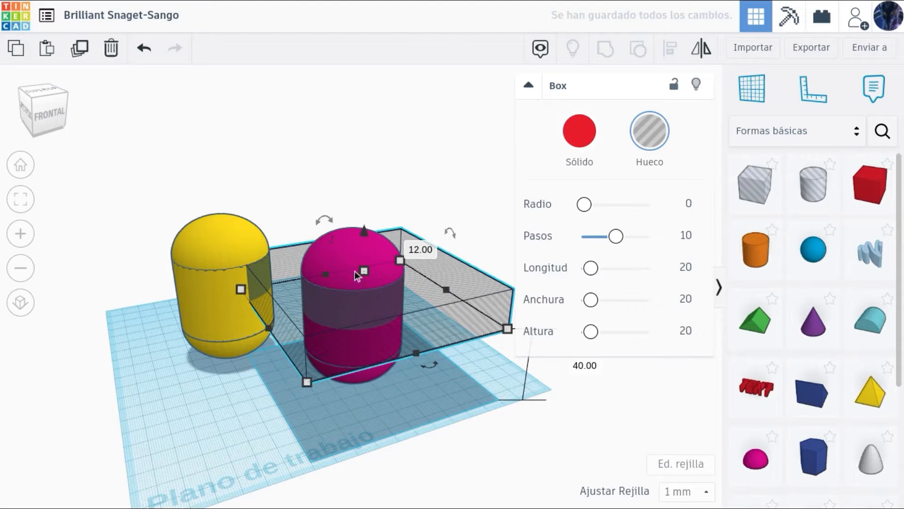
Extend the box hole above the magenta capsule and group the two to cut off the capsule's upper part
{"action": "left_click_drag", "start_coordinate": [363, 273], "coordinate": [336, 145]}
{"action": "left_click_drag", "start_coordinate": [473, 434], "coordinate": [308, 150]}
{"action": "left_click", "coordinate": [602, 60]}
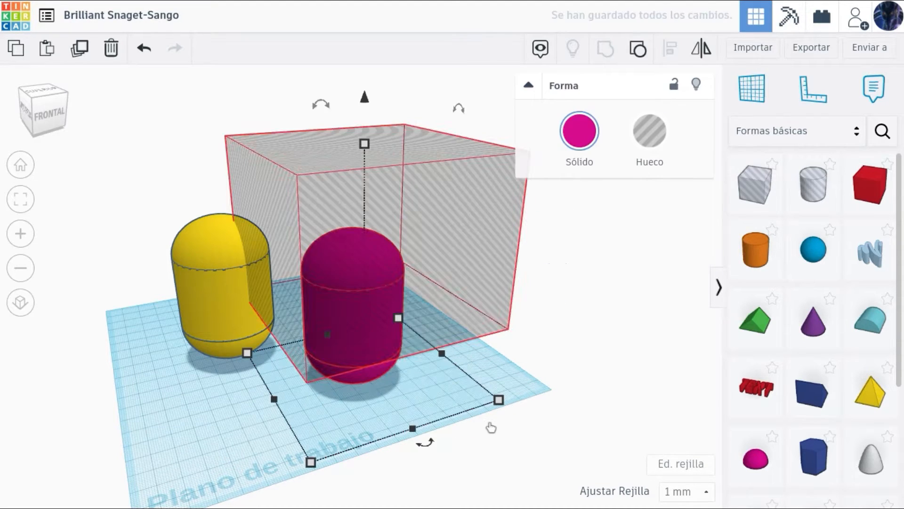
{"action": "left_click", "coordinate": [414, 329]}
{"action": "left_click_drag", "start_coordinate": [52, 106], "coordinate": [69, 126]}
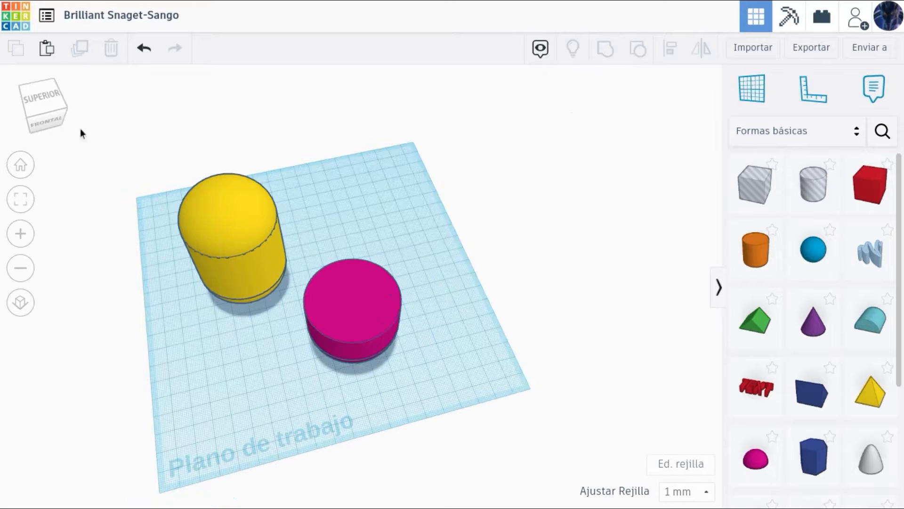
Set the width and length of the cut magenta shape to 52 mm
{"action": "left_click", "coordinate": [352, 325]}
{"action": "left_click", "coordinate": [321, 384]}
{"action": "left_click", "coordinate": [247, 363]}
{"action": "type", "text": "52"}
{"action": "key", "text": "Return"}
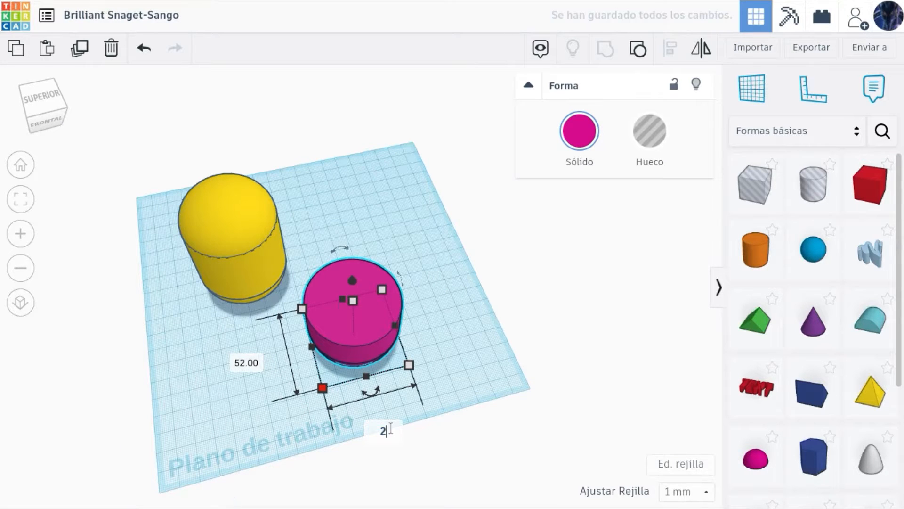
{"action": "key", "text": "Return"}
{"action": "key", "text": "ctrl+z"}
Align the yellow capsule and the magenta shape so the capsule sits centred inside it
{"action": "left_click_drag", "start_coordinate": [123, 136], "coordinate": [516, 451]}
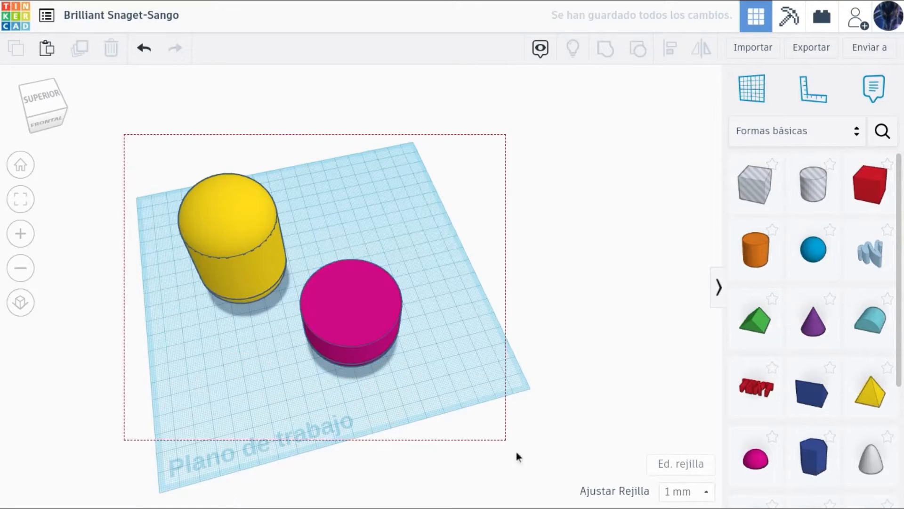
{"action": "key", "text": "l"}
{"action": "left_click", "coordinate": [208, 418]}
{"action": "left_click", "coordinate": [230, 430]}
{"action": "left_click", "coordinate": [279, 418]}
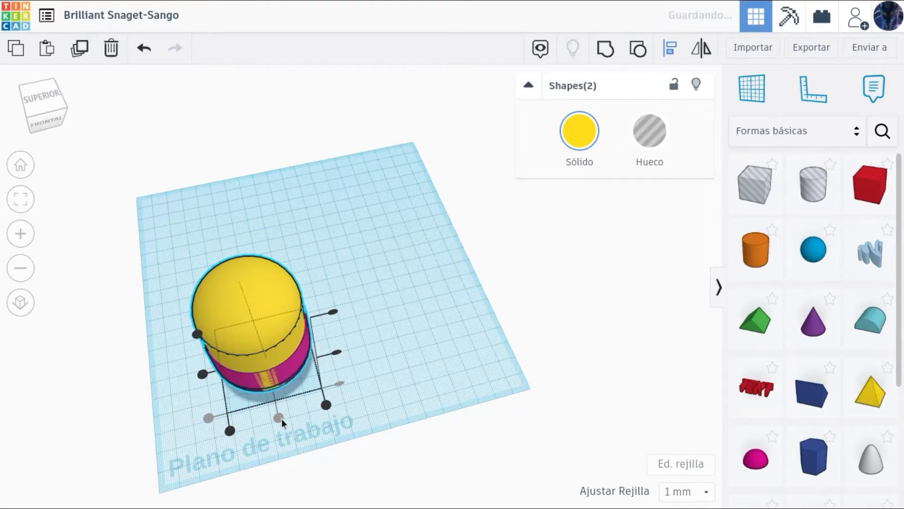
{"action": "left_click", "coordinate": [123, 229]}
Change the magenta lower shape's colour to blue
{"action": "left_click_drag", "start_coordinate": [50, 120], "coordinate": [61, 88]}
{"action": "left_click", "coordinate": [270, 383]}
{"action": "left_click_drag", "start_coordinate": [50, 127], "coordinate": [58, 109]}
{"action": "left_click", "coordinate": [580, 131]}
{"action": "left_click", "coordinate": [679, 245]}
{"action": "left_click", "coordinate": [226, 160]}
{"action": "scroll", "coordinate": [71, 120], "scroll_direction": "down", "scroll_amount": 3}
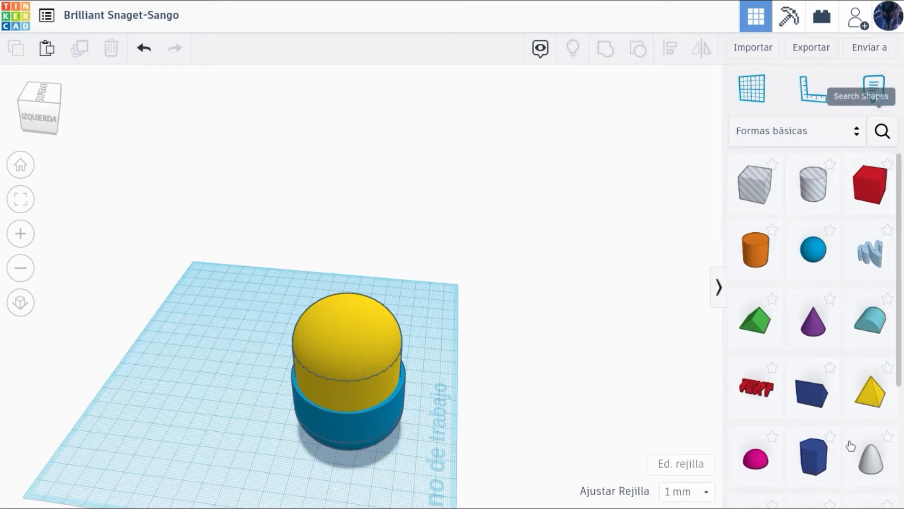
Make the yellow capsule slightly taller
{"action": "left_click", "coordinate": [347, 333]}
{"action": "left_click_drag", "start_coordinate": [347, 307], "coordinate": [347, 295]}
{"action": "left_click", "coordinate": [523, 311]}
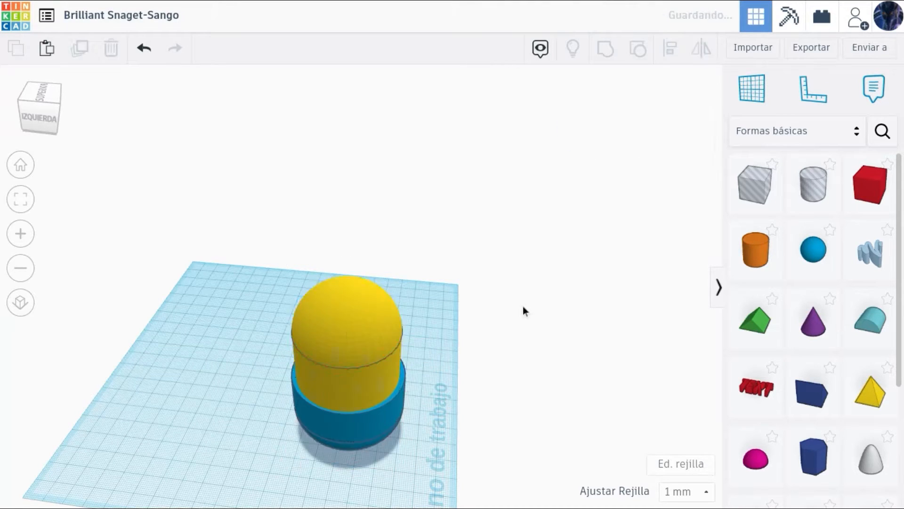
Add a box hole beside the blue shape and set its height to 10 mm and its width to 50 mm
{"action": "left_click_drag", "start_coordinate": [767, 202], "coordinate": [423, 442]}
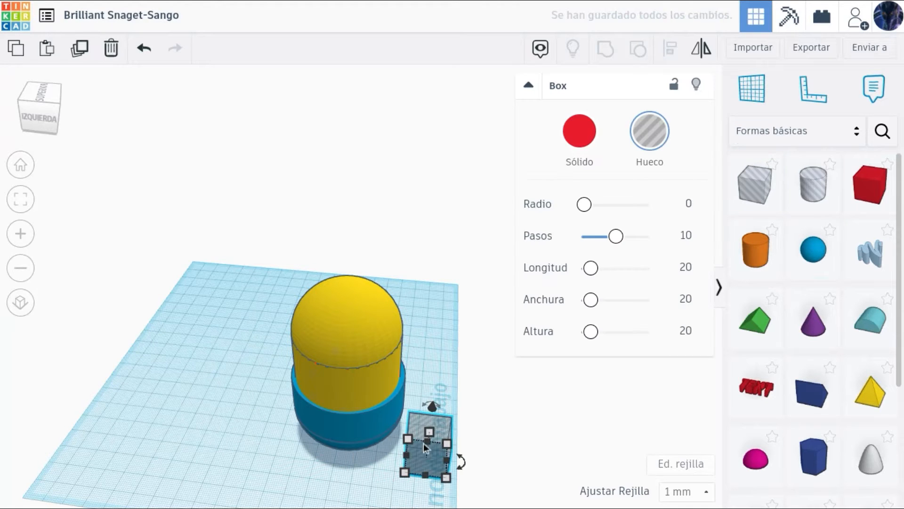
{"action": "left_click", "coordinate": [485, 448]}
{"action": "type", "text": "10"}
{"action": "key", "text": "Return"}
{"action": "left_click", "coordinate": [428, 441]}
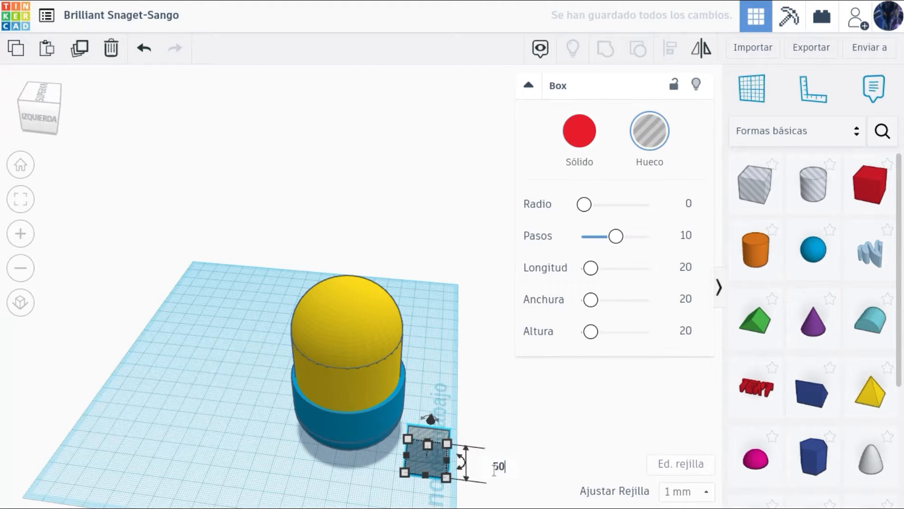
{"action": "key", "text": "Return"}
Raise the box hole off the workplane and move it into the front of the blue shape
{"action": "left_click_drag", "start_coordinate": [433, 398], "coordinate": [434, 370]}
{"action": "left_click_drag", "start_coordinate": [447, 430], "coordinate": [422, 425]}
{"action": "left_click", "coordinate": [20, 198]}
{"action": "left_click_drag", "start_coordinate": [53, 121], "coordinate": [41, 114]}
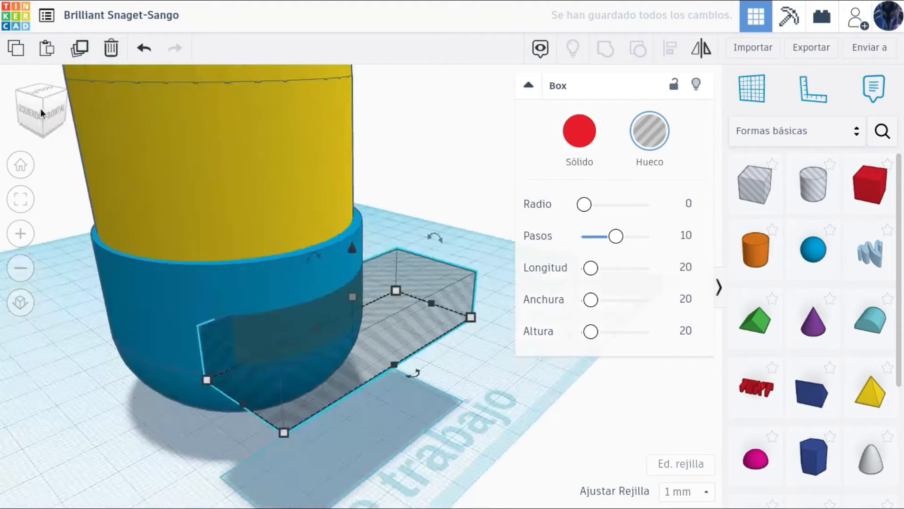
{"action": "left_click", "coordinate": [44, 113]}
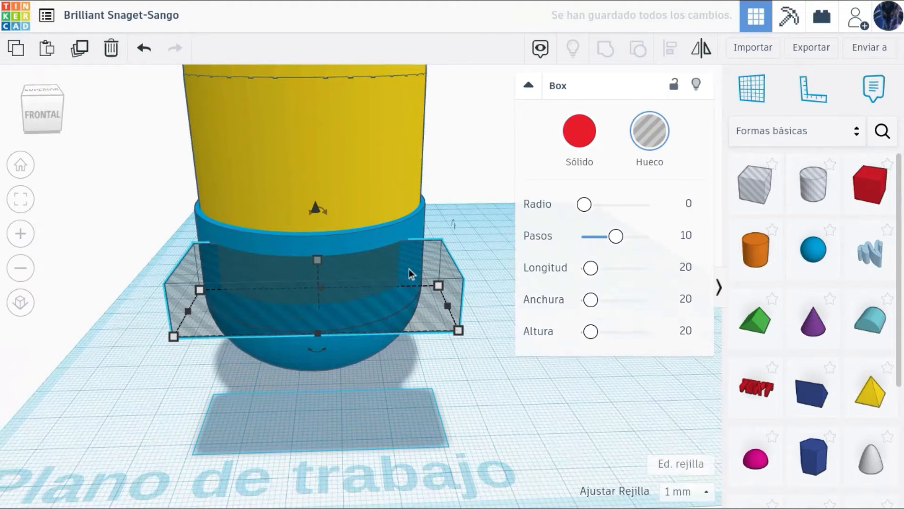
Nudge the box hole slightly backwards and keep it centred on the front of the blue shape
{"action": "key", "text": "Up"}
{"action": "key", "text": "Right"}
{"action": "key", "text": "Left"}
{"action": "key", "text": "Left"}
{"action": "key", "text": "Right"}
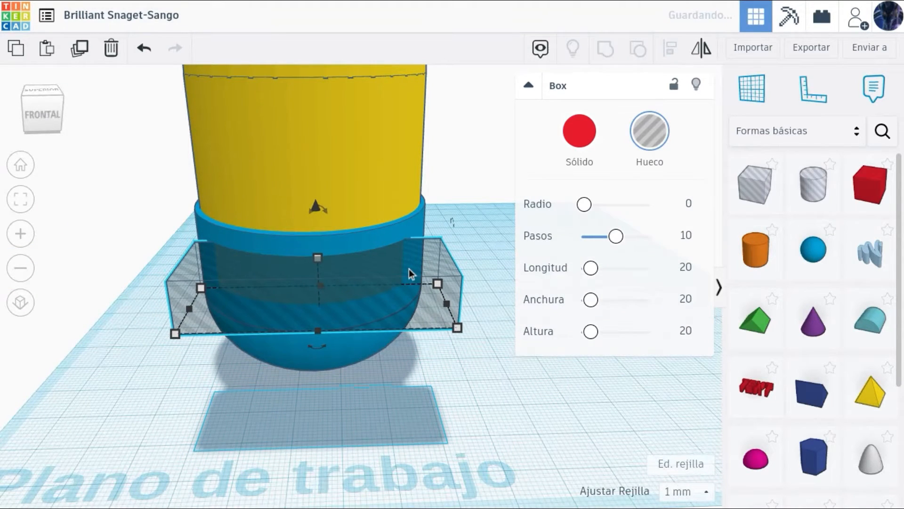
Duplicate the box hole and move the copy across to the back of the blue shape
{"action": "key", "text": "ctrl+d"}
{"action": "key", "text": "Up"}
{"action": "key", "text": "Up"}
{"action": "key", "text": "Up"}
{"action": "key", "text": "Up"}
{"action": "key", "text": "Up"}
{"action": "key", "text": "Up"}
{"action": "key", "text": "Up"}
{"action": "key", "text": "Up"}
{"action": "key", "text": "Up"}
{"action": "key", "text": "Up"}
{"action": "key", "text": "Up"}
{"action": "key", "text": "Up"}
{"action": "key", "text": "Up"}
{"action": "key", "text": "Up"}
{"action": "key", "text": "Up"}
{"action": "key", "text": "Up"}
{"action": "key", "text": "Up"}
{"action": "key", "text": "Up"}
{"action": "key", "text": "Up"}
{"action": "key", "text": "Up"}
{"action": "left_click_drag", "start_coordinate": [50, 111], "coordinate": [96, 102]}
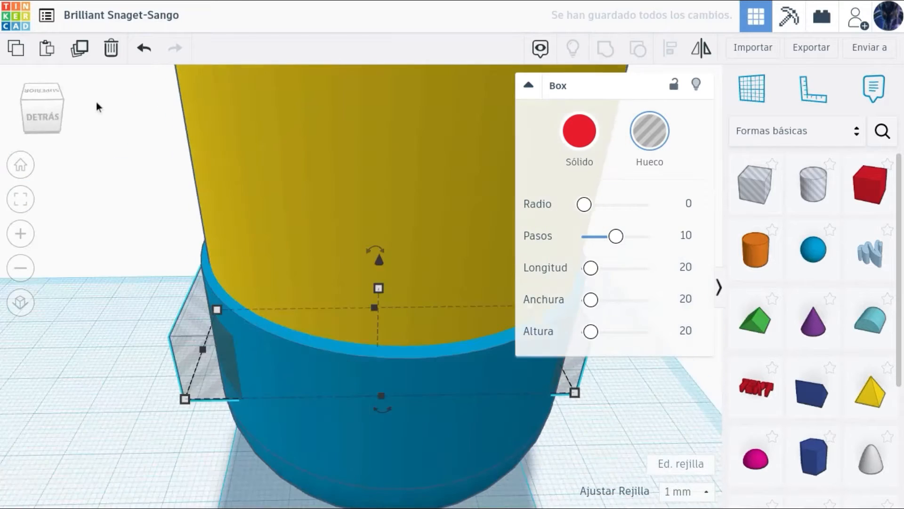
{"action": "scroll", "coordinate": [96, 102], "scroll_direction": "down", "scroll_amount": 8}
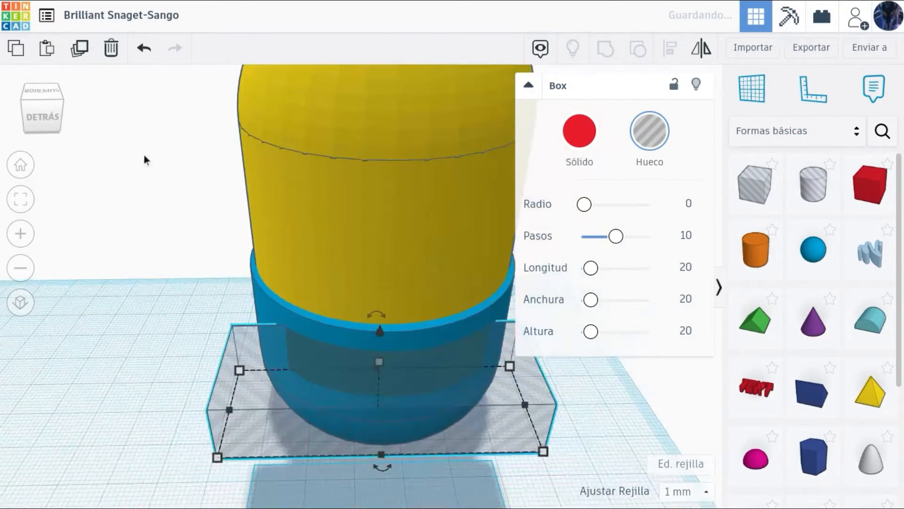
Group the blue shape with both box holes to cut slots into its front and back
{"action": "left_click_drag", "start_coordinate": [212, 146], "coordinate": [498, 398]}
{"action": "key", "text": "ctrl+g"}
{"action": "left_click", "coordinate": [505, 369]}
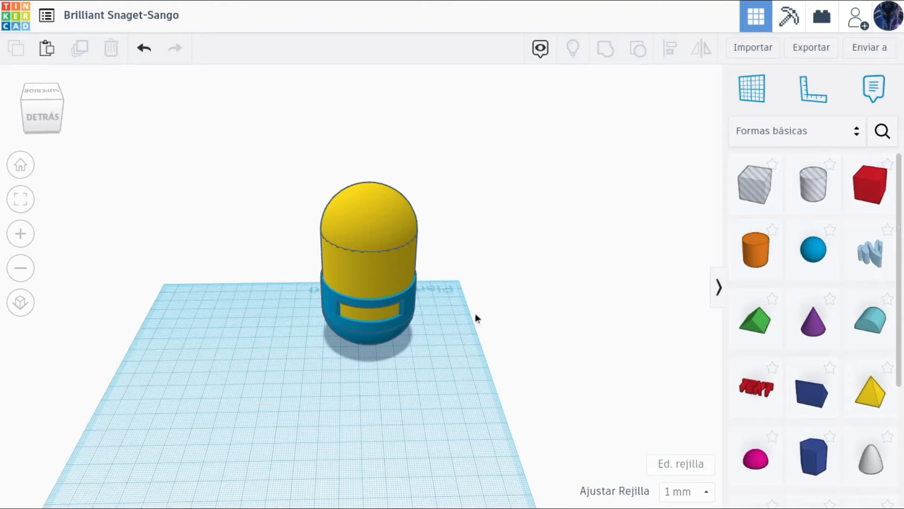
Duplicate the slotted blue overall and move the copy aside on the workplane
{"action": "left_click", "coordinate": [409, 309]}
{"action": "key", "text": "ctrl+d"}
{"action": "left_click_drag", "start_coordinate": [409, 310], "coordinate": [258, 415]}
Add a box hole, enlarge it over the lower part of the blue copy and group them to leave a band
{"action": "left_click", "coordinate": [756, 184]}
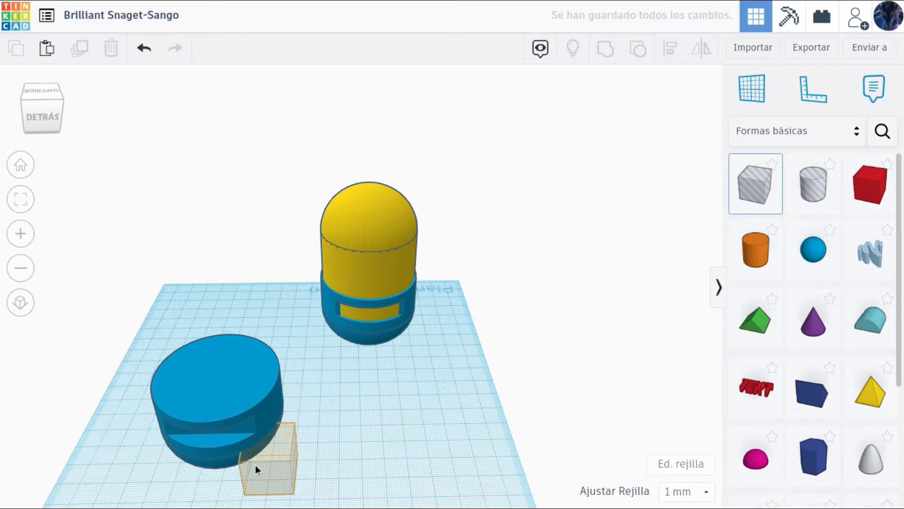
{"action": "left_click", "coordinate": [306, 467]}
{"action": "left_click_drag", "start_coordinate": [294, 454], "coordinate": [139, 400]}
{"action": "left_click_drag", "start_coordinate": [224, 412], "coordinate": [380, 291]}
{"action": "left_click", "coordinate": [208, 372], "text": "shift"}
{"action": "key", "text": "ctrl+g"}
Raise the blue band to the upper part of the yellow capsule as a goggle strap
{"action": "left_click", "coordinate": [427, 409]}
{"action": "left_click", "coordinate": [228, 400]}
{"action": "left_click_drag", "start_coordinate": [369, 249], "coordinate": [367, 201]}
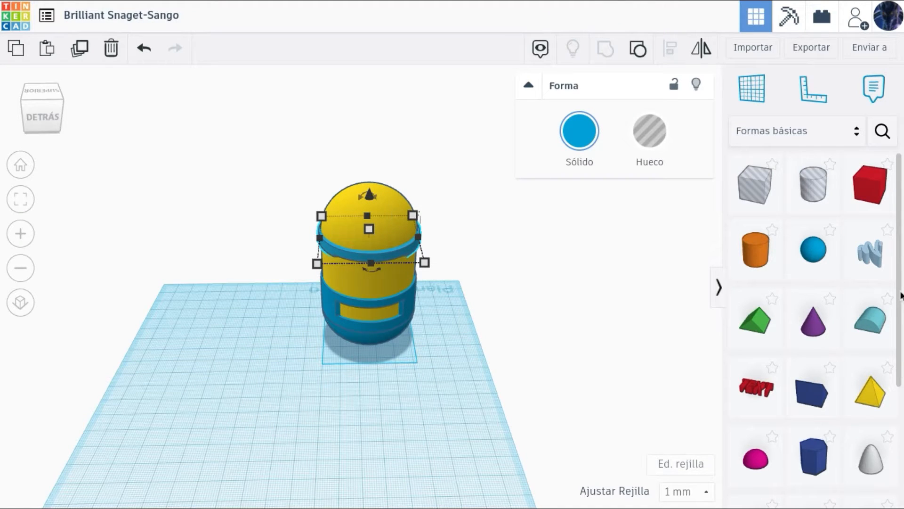
Add a sphere beside the figure and set its size to 10 mm
{"action": "scroll", "coordinate": [311, 275], "scroll_direction": "up", "scroll_amount": 8}
{"action": "scroll", "coordinate": [311, 274], "scroll_direction": "down", "scroll_amount": 2}
{"action": "left_click", "coordinate": [188, 202]}
{"action": "left_click_drag", "start_coordinate": [44, 114], "coordinate": [70, 116]}
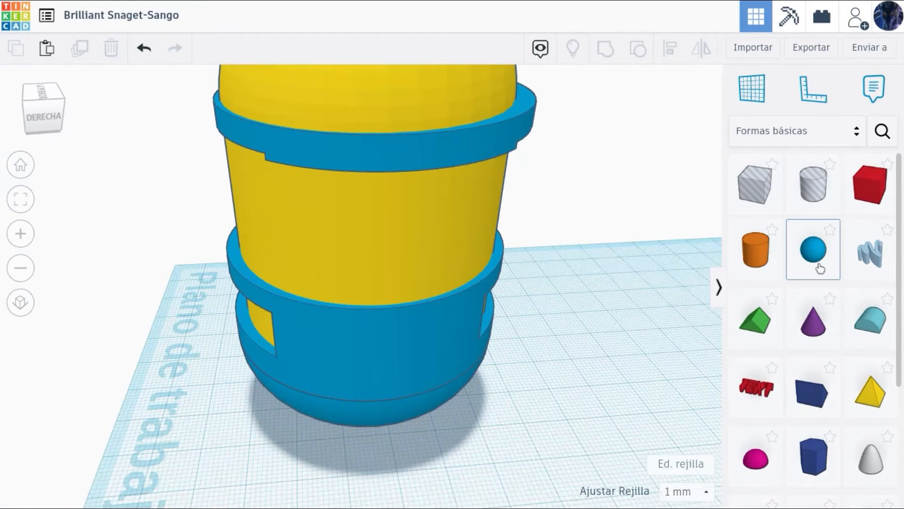
{"action": "left_click_drag", "start_coordinate": [820, 268], "coordinate": [493, 414]}
{"action": "scroll", "coordinate": [594, 481], "scroll_direction": "down", "scroll_amount": 2}
{"action": "left_click", "coordinate": [478, 344]}
{"action": "left_click", "coordinate": [537, 374]}
{"action": "type", "text": "10"}
{"action": "key", "text": "Return"}
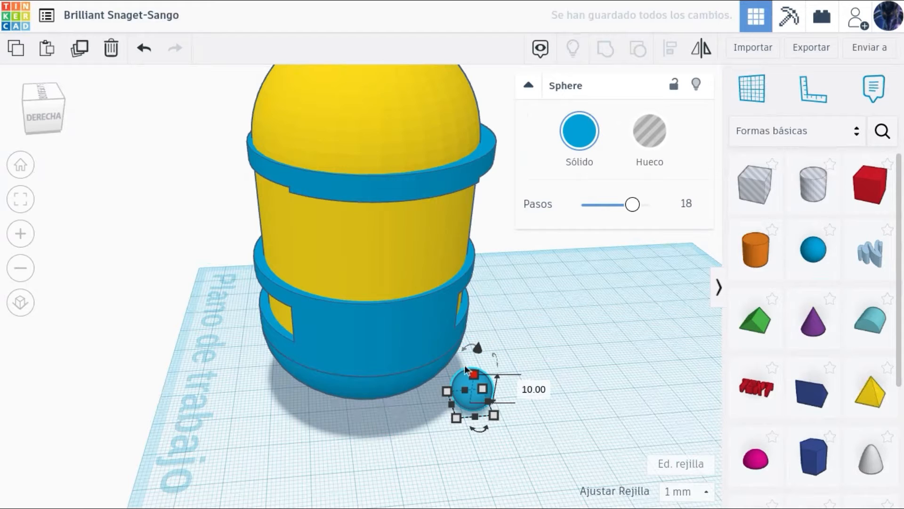
Embed the small sphere in the overall's front as a button and duplicate it for a second button
{"action": "left_click_drag", "start_coordinate": [479, 347], "coordinate": [490, 257]}
{"action": "left_click_drag", "start_coordinate": [494, 297], "coordinate": [327, 317]}
{"action": "key", "text": "ctrl+d"}
Colour both button spheres black
{"action": "left_click", "coordinate": [579, 131]}
{"action": "left_click", "coordinate": [721, 278]}
{"action": "left_click", "coordinate": [434, 321]}
{"action": "left_click", "coordinate": [579, 131]}
{"action": "left_click", "coordinate": [824, 267]}
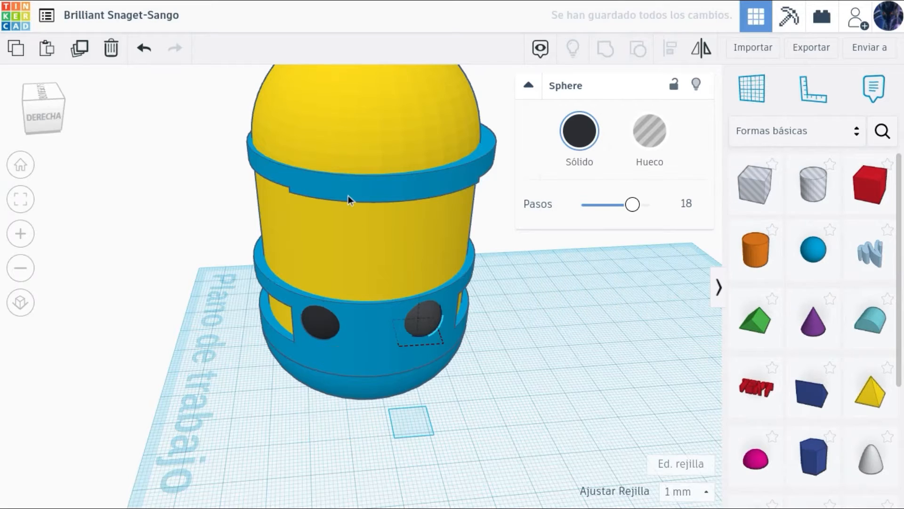
Even out the lower edge of the goggle strap and narrow it to fit closer around the capsule
{"action": "double_click", "coordinate": [348, 195]}
{"action": "left_click", "coordinate": [350, 270]}
{"action": "left_click_drag", "start_coordinate": [375, 117], "coordinate": [376, 112]}
{"action": "left_click", "coordinate": [629, 392]}
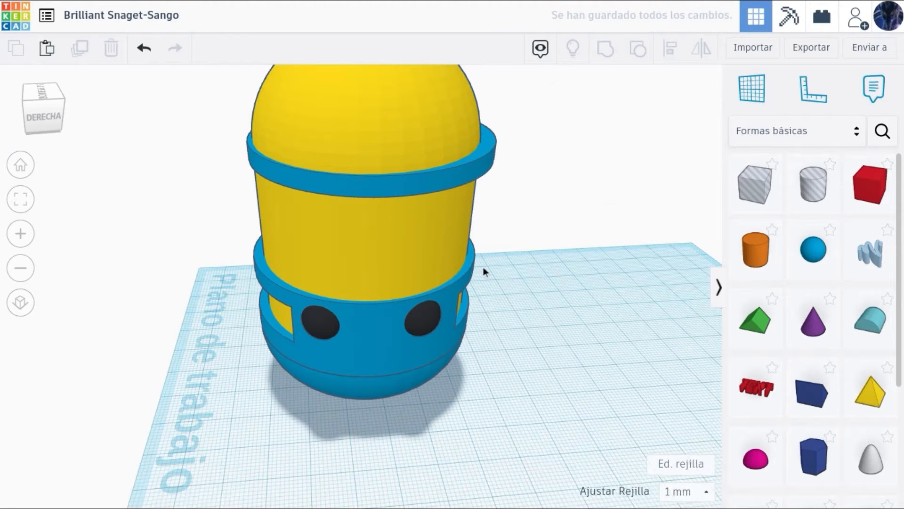
{"action": "left_click", "coordinate": [405, 174]}
{"action": "left_click", "coordinate": [582, 288]}
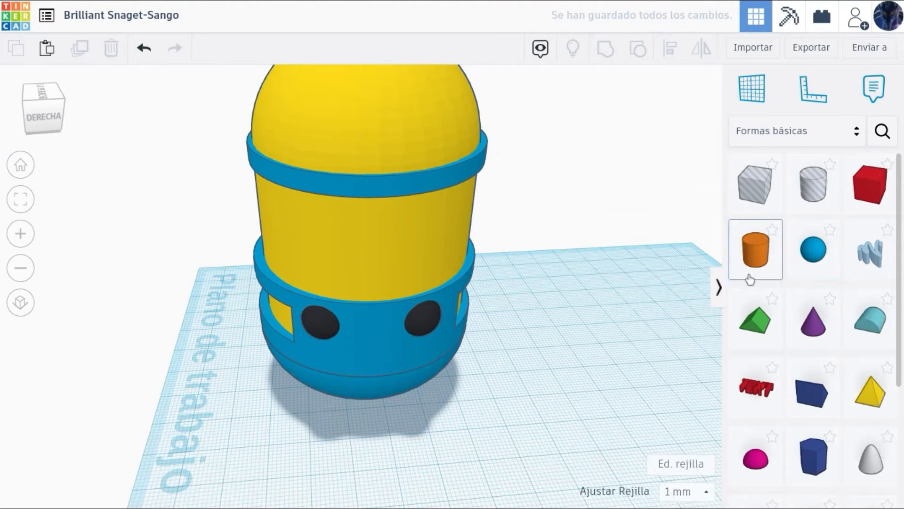
Add a cylinder, rotate it to face forward and move it onto the capsule front at the strap
{"action": "left_click_drag", "start_coordinate": [555, 362], "coordinate": [564, 401]}
{"action": "left_click", "coordinate": [528, 86]}
{"action": "left_click_drag", "start_coordinate": [619, 325], "coordinate": [634, 412]}
{"action": "left_click_drag", "start_coordinate": [586, 322], "coordinate": [611, 123]}
{"action": "left_click_drag", "start_coordinate": [657, 204], "coordinate": [354, 225]}
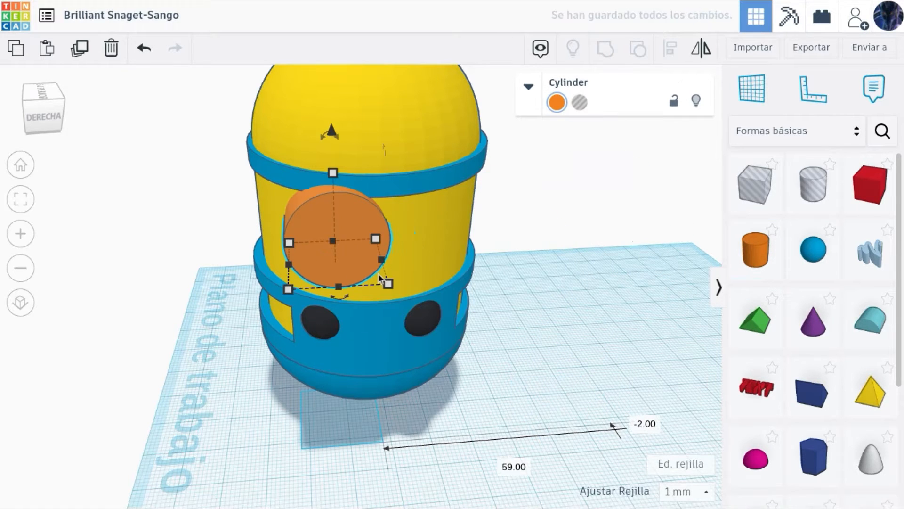
Resize the cylinder to a round eye 15 mm wide and raise it 11 mm to the strap
{"action": "left_click_drag", "start_coordinate": [388, 283], "coordinate": [340, 287]}
{"action": "left_click", "coordinate": [405, 257]}
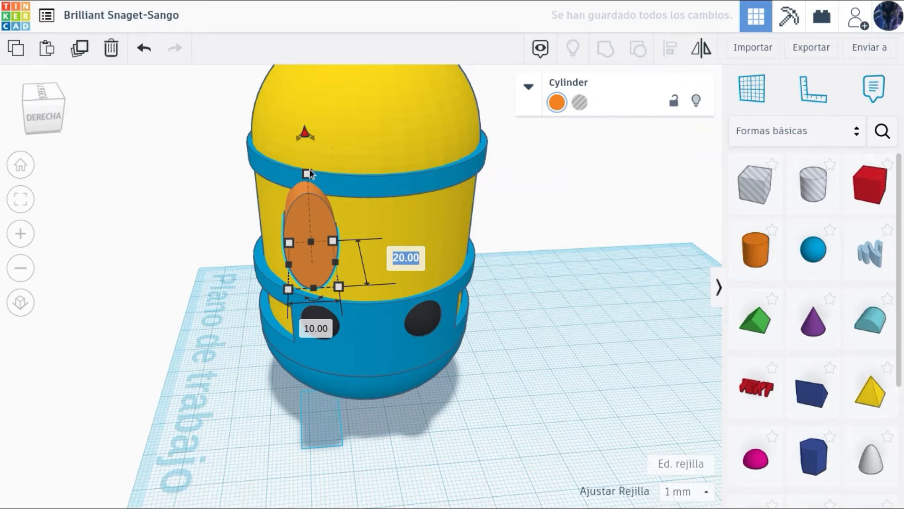
{"action": "type", "text": "10"}
{"action": "key", "text": "Return"}
{"action": "left_click_drag", "start_coordinate": [307, 178], "coordinate": [353, 149]}
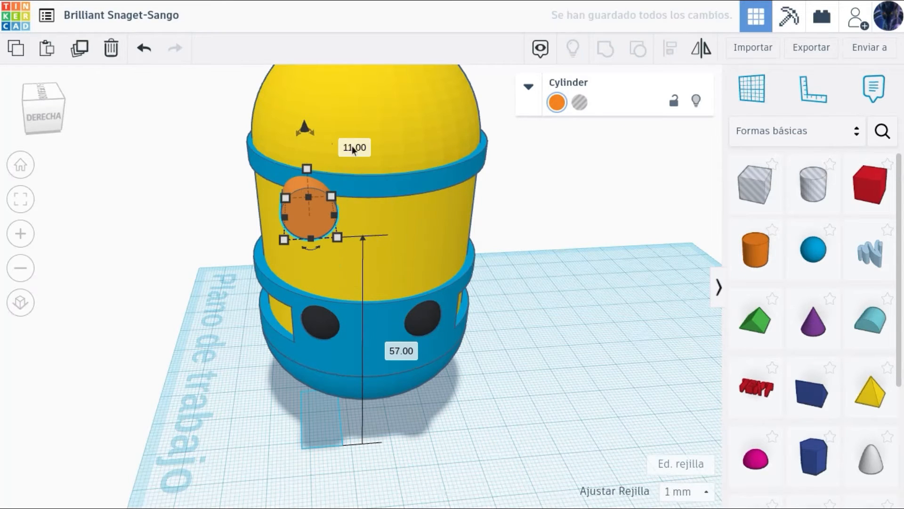
{"action": "left_click_drag", "start_coordinate": [306, 168], "coordinate": [305, 143]}
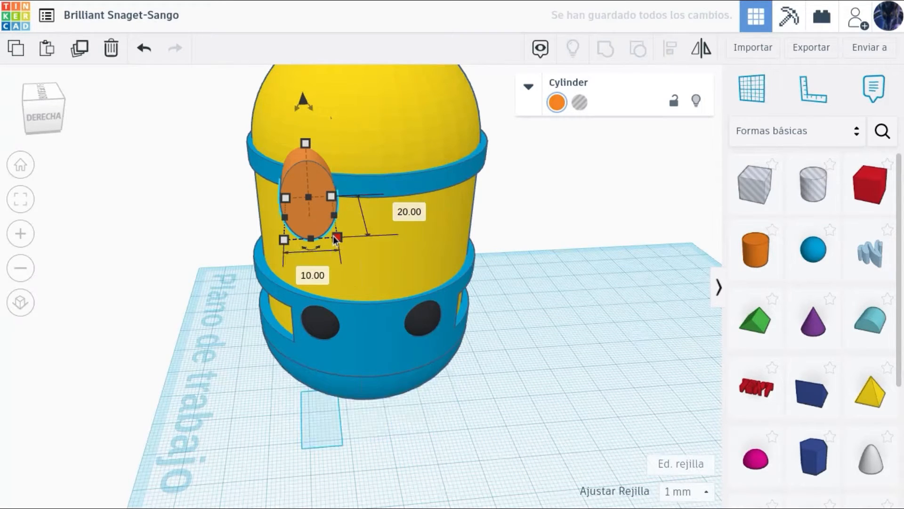
{"action": "left_click", "coordinate": [313, 275]}
{"action": "type", "text": "15"}
{"action": "key", "text": "Return"}
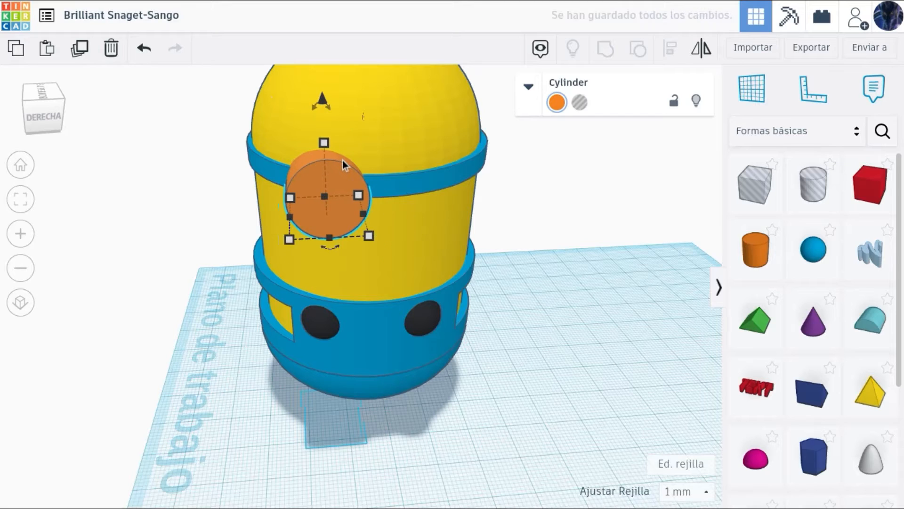
Copy the eye cylinder and place the copy beside it on the right of the face
{"action": "key", "text": "ctrl+c"}
{"action": "key", "text": "ctrl+v"}
{"action": "key", "text": "Right"}
{"action": "key", "text": "Right"}
{"action": "key", "text": "Right"}
{"action": "key", "text": "Right"}
{"action": "key", "text": "Right"}
{"action": "key", "text": "Right"}
{"action": "key", "text": "Right"}
{"action": "key", "text": "Right"}
{"action": "key", "text": "Right"}
{"action": "key", "text": "Right"}
{"action": "key", "text": "Left"}
{"action": "key", "text": "Left"}
Colour both eye cylinders the same blue as the strap
{"action": "left_click", "coordinate": [556, 102]}
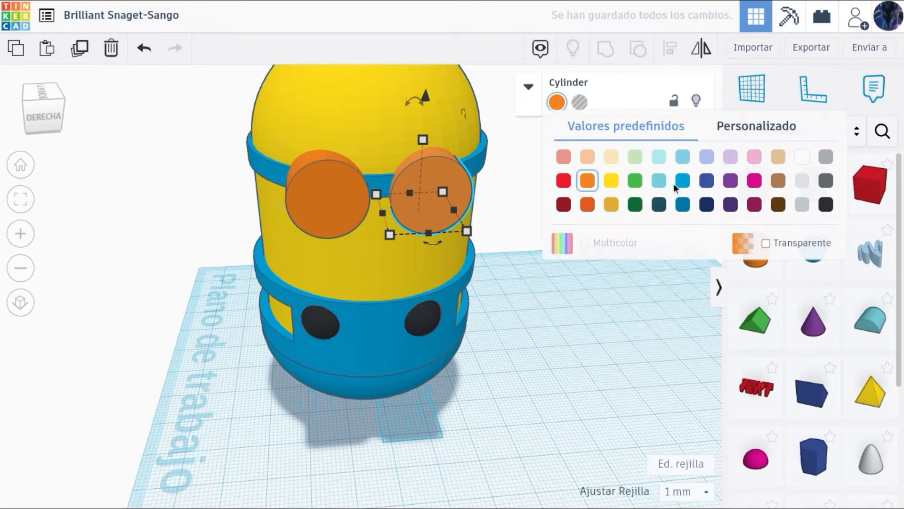
{"action": "left_click", "coordinate": [679, 184]}
{"action": "left_click", "coordinate": [342, 189]}
{"action": "left_click", "coordinate": [557, 102]}
{"action": "left_click", "coordinate": [679, 179]}
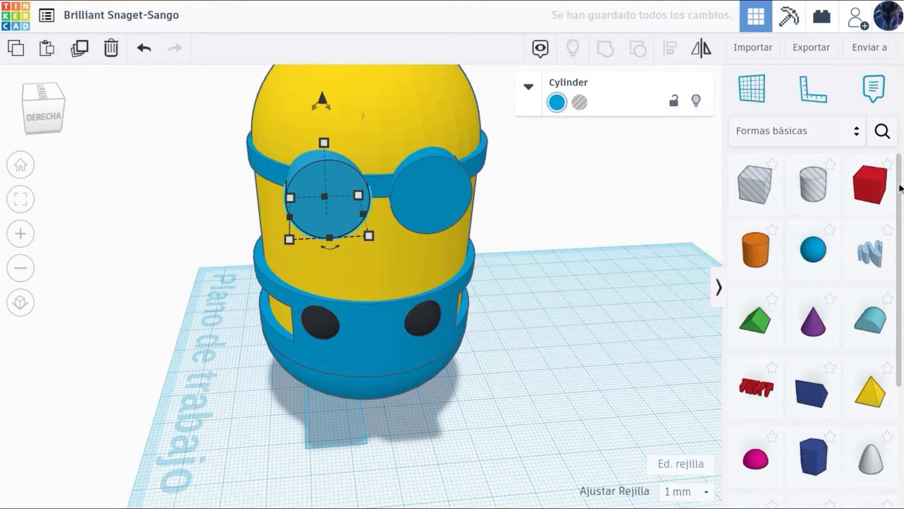
Move the two eye cylinders 2 mm each towards one another so they meet
{"action": "left_click", "coordinate": [438, 209]}
{"action": "key", "text": "Left"}
{"action": "key", "text": "Left"}
{"action": "left_click", "coordinate": [324, 199]}
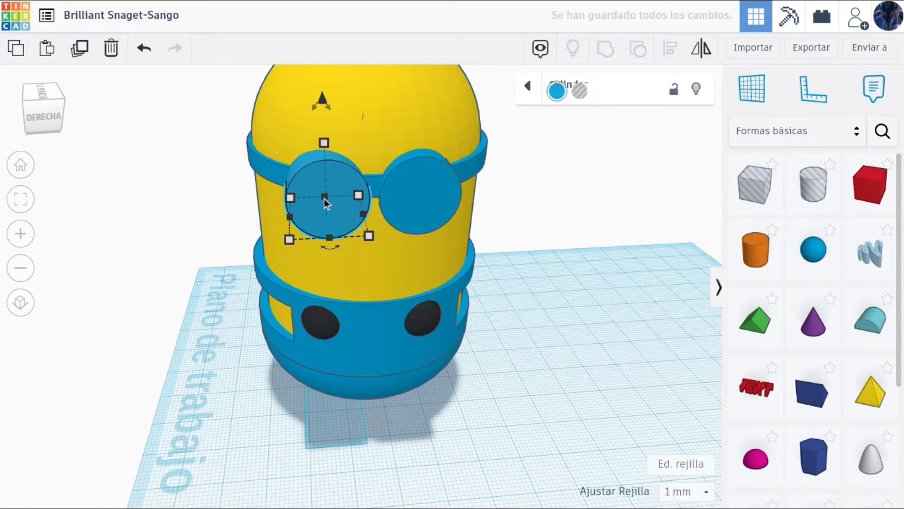
{"action": "key", "text": "Right"}
{"action": "key", "text": "Right"}
{"action": "key", "text": "Escape"}
Shape a smaller cylinder 13 mm high inside the left eye, raise it 1 mm and turn it into a hole
{"action": "left_click", "coordinate": [342, 179]}
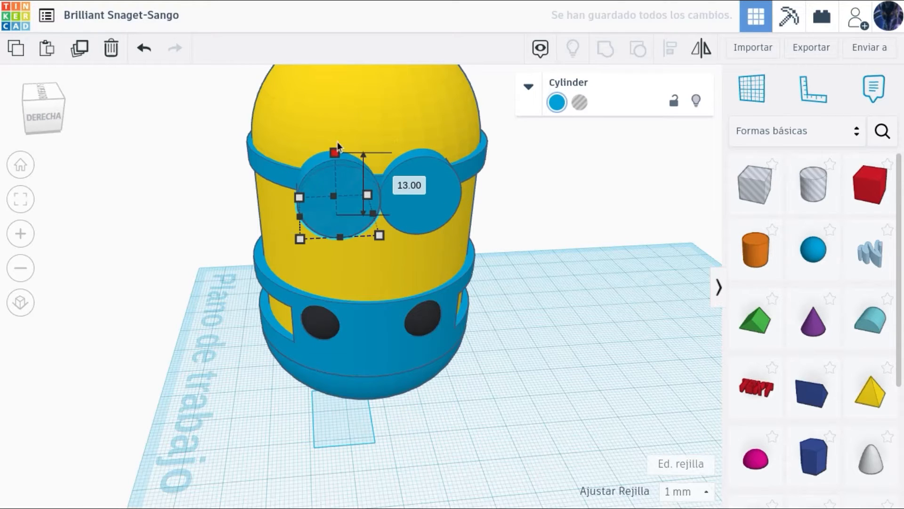
{"action": "left_click_drag", "start_coordinate": [371, 215], "coordinate": [365, 216]}
{"action": "left_click_drag", "start_coordinate": [302, 219], "coordinate": [307, 220]}
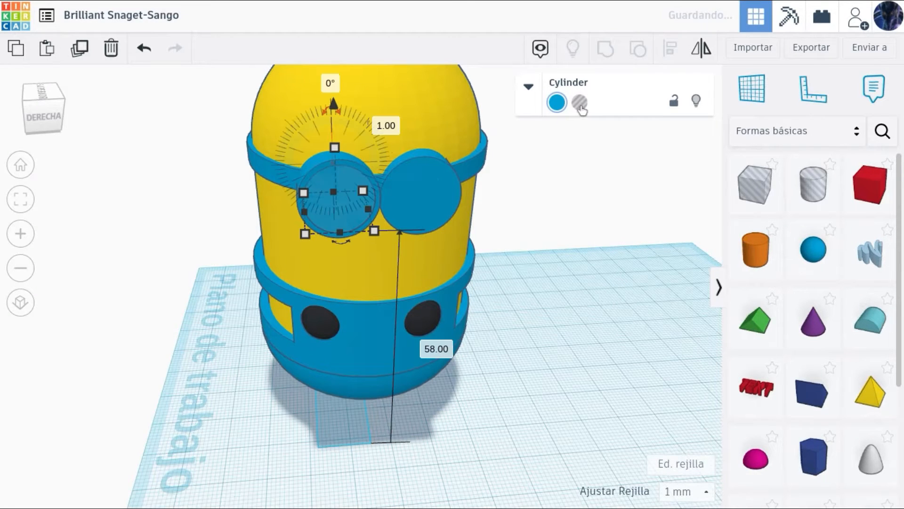
{"action": "left_click", "coordinate": [579, 102]}
{"action": "left_click_drag", "start_coordinate": [338, 214], "coordinate": [340, 225]}
{"action": "key", "text": "ctrl+z"}
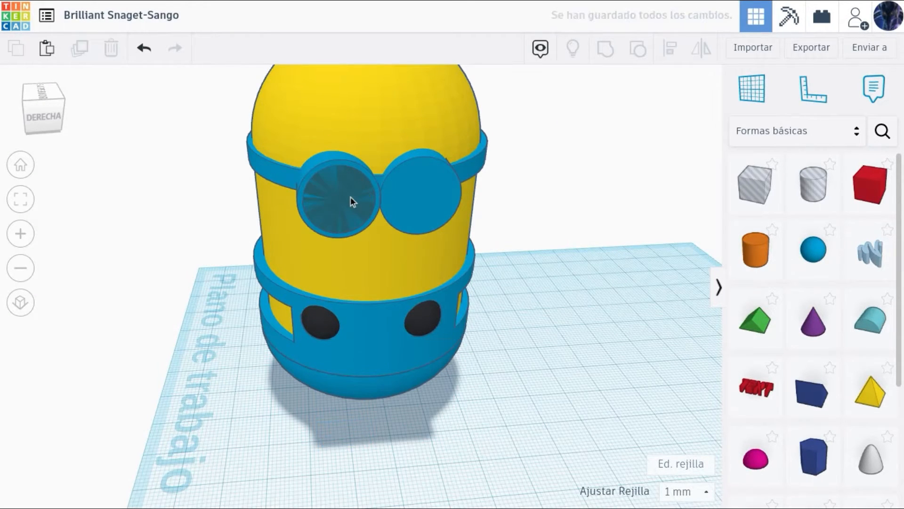
Duplicate the cylinder hole and move the copy 15 mm across into the right eye cylinder
{"action": "left_click", "coordinate": [350, 196]}
{"action": "key", "text": "ctrl+d"}
{"action": "key", "text": "Right"}
{"action": "key", "text": "Right"}
{"action": "key", "text": "Right"}
{"action": "key", "text": "Right"}
{"action": "key", "text": "Right"}
{"action": "key", "text": "Right"}
{"action": "key", "text": "Right"}
{"action": "key", "text": "Right"}
{"action": "key", "text": "Right"}
{"action": "key", "text": "Right"}
{"action": "key", "text": "Right"}
{"action": "key", "text": "Right"}
{"action": "key", "text": "Right"}
{"action": "key", "text": "Right"}
{"action": "key", "text": "Right"}
Try grouping both eye cylinders with their holes, and undo the grouping
{"action": "left_click", "coordinate": [329, 170], "text": "shift"}
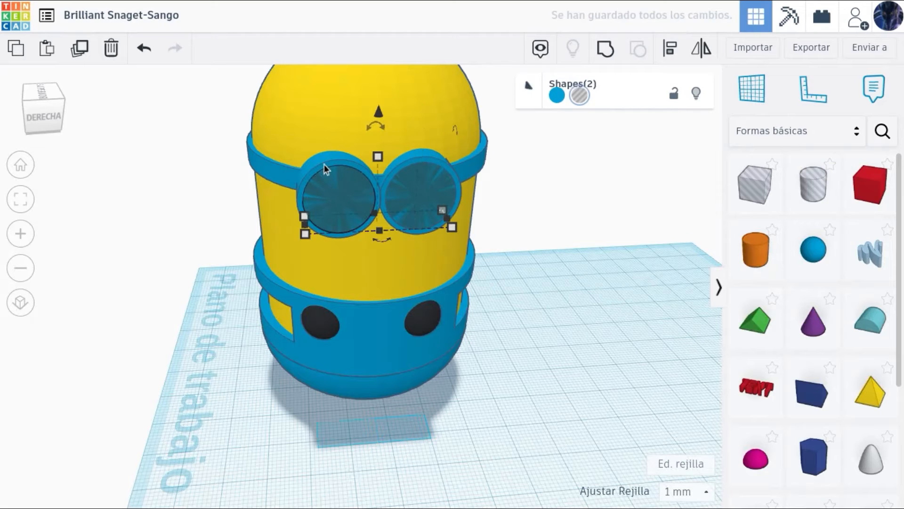
{"action": "left_click", "coordinate": [324, 164], "text": "shift"}
{"action": "left_click", "coordinate": [425, 160], "text": "shift"}
{"action": "left_click", "coordinate": [605, 51]}
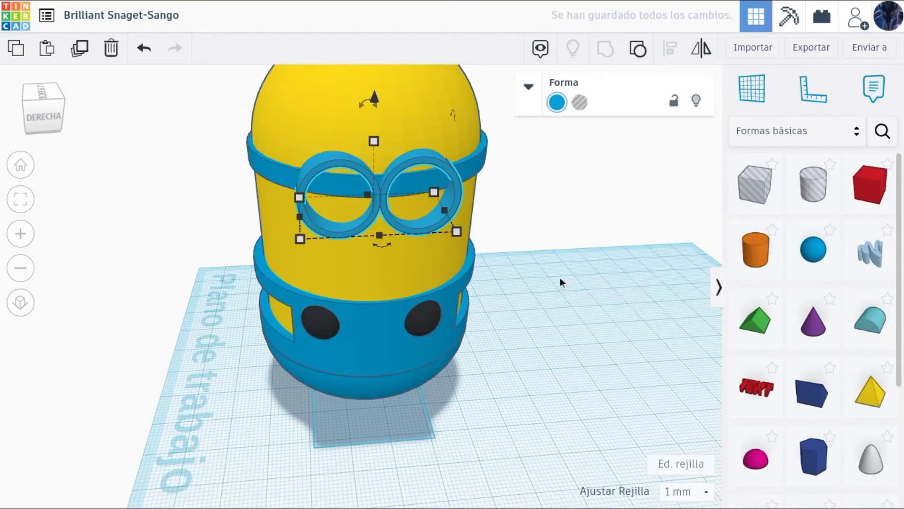
{"action": "key", "text": "ctrl+z"}
Set the depth of both cylinder holes to 4 mm
{"action": "left_click", "coordinate": [342, 218]}
{"action": "type", "text": "4"}
{"action": "key", "text": "Return"}
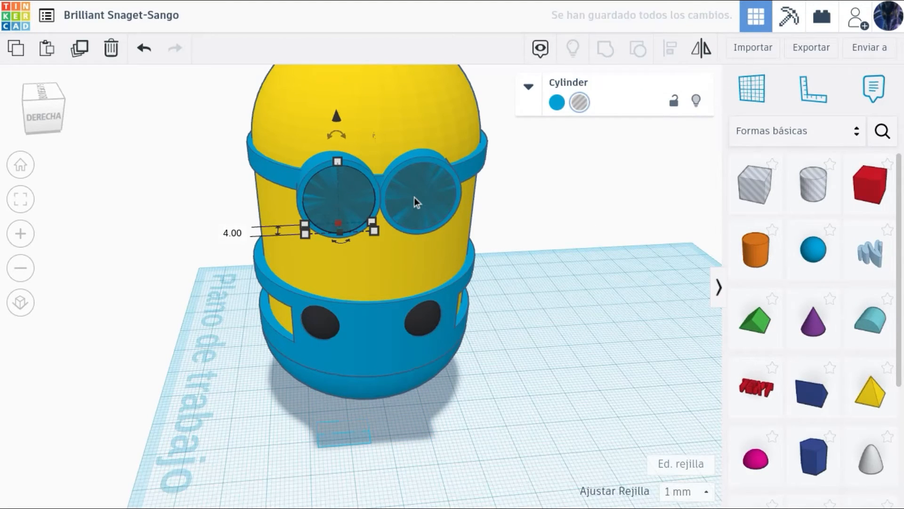
{"action": "left_click", "coordinate": [414, 197]}
{"action": "left_click", "coordinate": [414, 211]}
{"action": "left_click", "coordinate": [305, 225]}
{"action": "type", "text": "4"}
{"action": "key", "text": "Return"}
Group both eye cylinders with their holes to cut the goggle recesses, and move the goggles 2 mm forward
{"action": "left_click", "coordinate": [400, 207], "text": "shift"}
{"action": "left_click", "coordinate": [348, 186]}
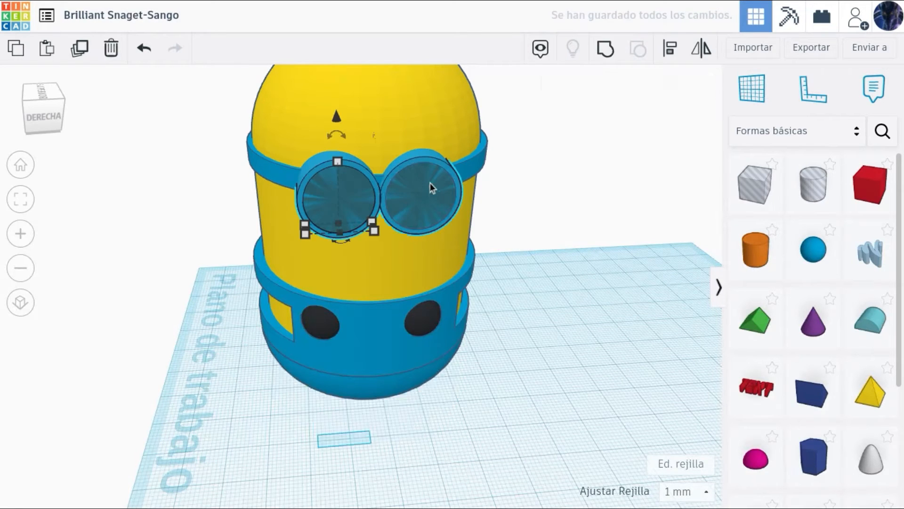
{"action": "left_click", "coordinate": [429, 183], "text": "shift"}
{"action": "left_click", "coordinate": [365, 167], "text": "shift"}
{"action": "left_click", "coordinate": [424, 156], "text": "shift"}
{"action": "left_click", "coordinate": [603, 53]}
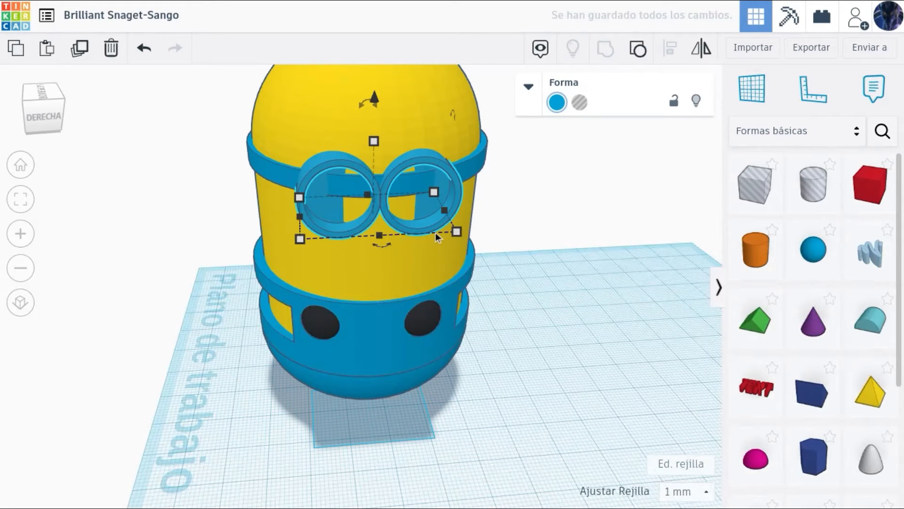
{"action": "key", "text": "Down"}
{"action": "key", "text": "Down"}
{"action": "left_click", "coordinate": [568, 220]}
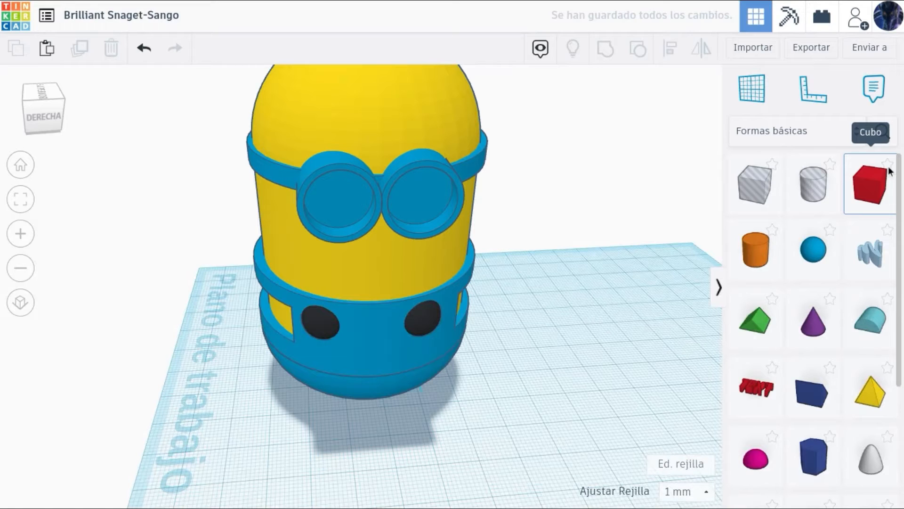
Add a sphere, raise it into the right goggle as an eyeball and resize it to about 16 mm wide
{"action": "left_click", "coordinate": [537, 445]}
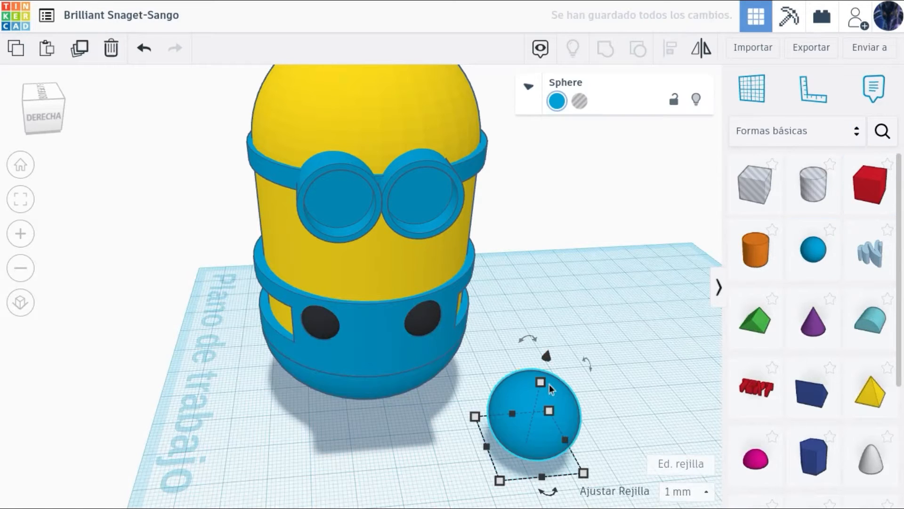
{"action": "left_click_drag", "start_coordinate": [545, 359], "coordinate": [603, 123]}
{"action": "left_click_drag", "start_coordinate": [621, 196], "coordinate": [442, 180]}
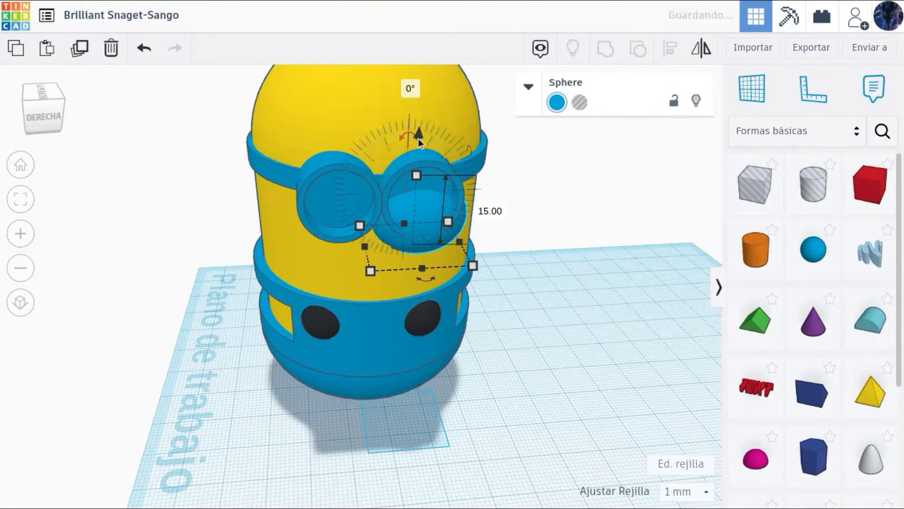
{"action": "left_click_drag", "start_coordinate": [365, 246], "coordinate": [365, 232]}
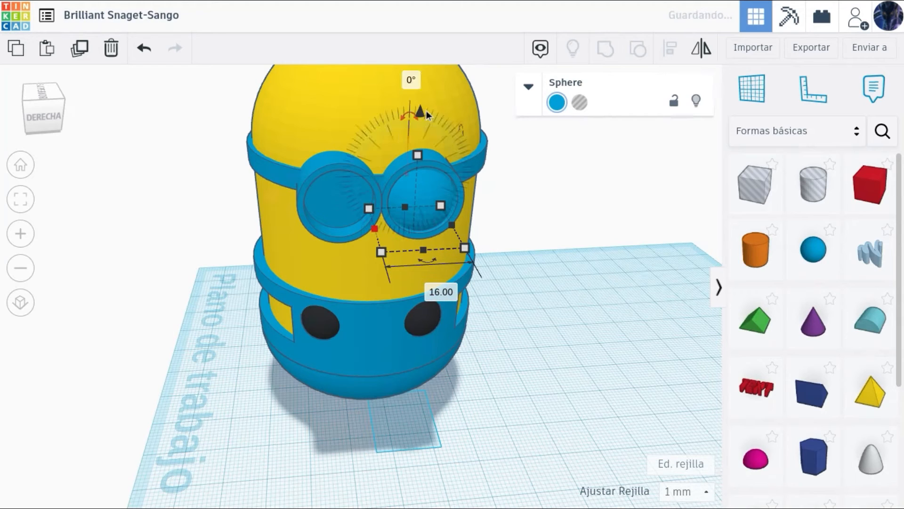
Colour the right eyeball white and place a duplicate of it inside the left goggle
{"action": "left_click", "coordinate": [557, 102]}
{"action": "left_click", "coordinate": [569, 155]}
{"action": "key", "text": "ctrl+d"}
{"action": "key", "text": "Left"}
{"action": "key", "text": "Left"}
{"action": "key", "text": "Left"}
{"action": "key", "text": "Left"}
{"action": "key", "text": "Left"}
{"action": "key", "text": "Left"}
{"action": "key", "text": "Left"}
{"action": "key", "text": "Left"}
{"action": "key", "text": "Left"}
{"action": "key", "text": "Left"}
{"action": "key", "text": "Left"}
{"action": "key", "text": "Left"}
{"action": "key", "text": "Left"}
{"action": "key", "text": "Left"}
{"action": "key", "text": "Left"}
{"action": "key", "text": "Left"}
{"action": "key", "text": "Left"}
{"action": "key", "text": "Left"}
{"action": "key", "text": "Left"}
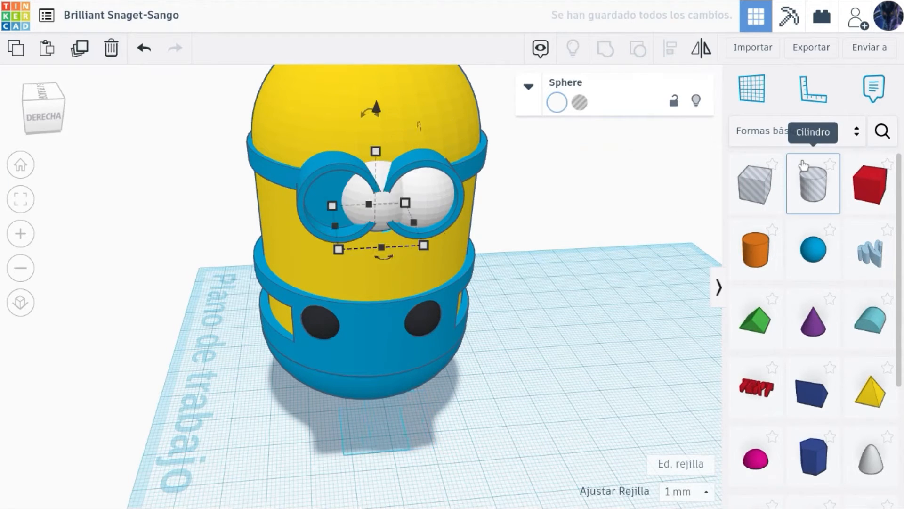
Duplicate the white sphere in the right goggle and shrink the copy for a pupil
{"action": "left_click", "coordinate": [426, 209]}
{"action": "left_click_drag", "start_coordinate": [418, 151], "coordinate": [419, 160]}
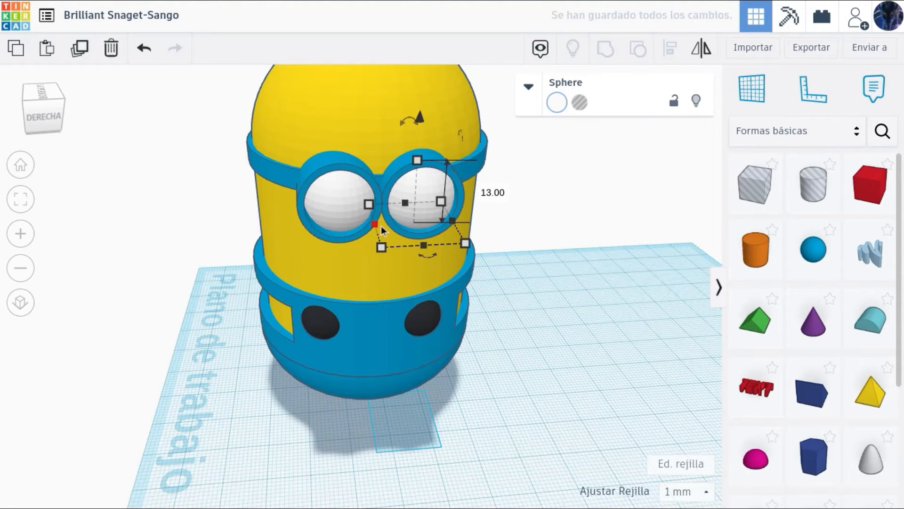
{"action": "left_click_drag", "start_coordinate": [376, 224], "coordinate": [400, 226]}
{"action": "left_click_drag", "start_coordinate": [430, 160], "coordinate": [433, 171]}
Position the smaller sphere at the front of the right eyeball and colour it black as the pupil
{"action": "key", "text": "Left"}
{"action": "key", "text": "Left"}
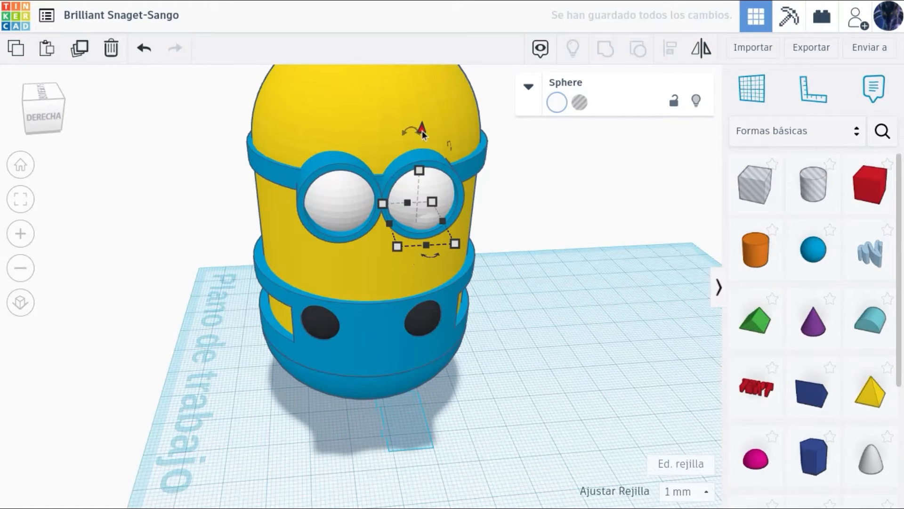
{"action": "left_click_drag", "start_coordinate": [423, 134], "coordinate": [423, 120]}
{"action": "left_click", "coordinate": [557, 102]}
{"action": "left_click", "coordinate": [826, 205]}
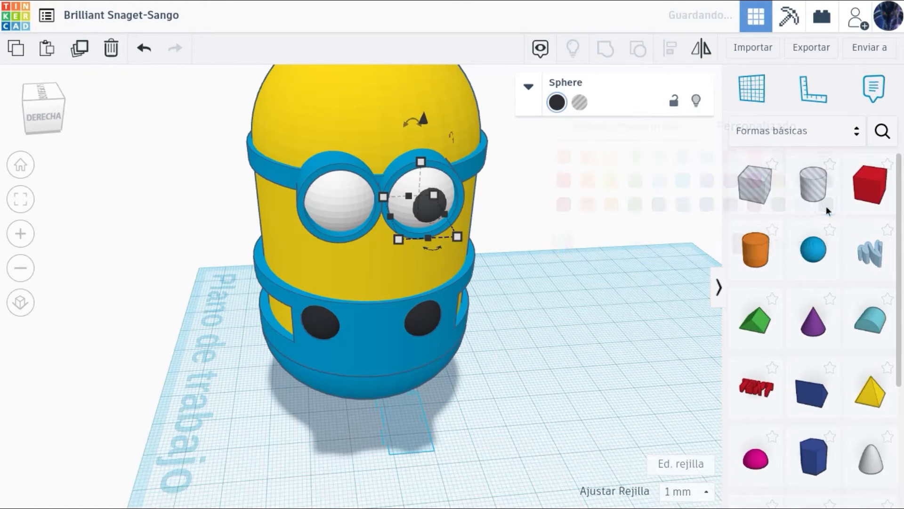
{"action": "key", "text": "ctrl+d"}
{"action": "key", "text": "Left"}
{"action": "key", "text": "Left"}
{"action": "key", "text": "Left"}
{"action": "key", "text": "Left"}
{"action": "key", "text": "Left"}
{"action": "key", "text": "Left"}
{"action": "key", "text": "Left"}
{"action": "key", "text": "Left"}
{"action": "key", "text": "Left"}
{"action": "key", "text": "Left"}
{"action": "key", "text": "Left"}
{"action": "key", "text": "Left"}
{"action": "key", "text": "Left"}
{"action": "key", "text": "Left"}
{"action": "key", "text": "Left"}
{"action": "key", "text": "Left"}
{"action": "key", "text": "Left"}
{"action": "key", "text": "Left"}
{"action": "key", "text": "Left"}
{"action": "key", "text": "Left"}
{"action": "key", "text": "Delete"}
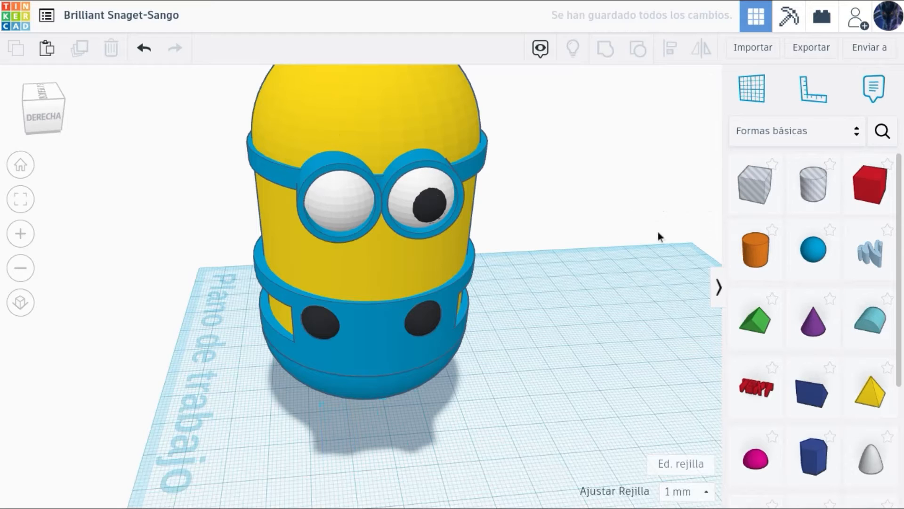
Duplicate the black pupil and move the copy onto the front of the left eyeball
{"action": "left_click", "coordinate": [431, 205]}
{"action": "key", "text": "ctrl+d"}
{"action": "key", "text": "Left"}
{"action": "key", "text": "Left"}
{"action": "key", "text": "Left"}
{"action": "key", "text": "Left"}
{"action": "key", "text": "Left"}
{"action": "key", "text": "Left"}
{"action": "key", "text": "Left"}
{"action": "key", "text": "Left"}
{"action": "key", "text": "Left"}
{"action": "key", "text": "Left"}
{"action": "key", "text": "Left"}
{"action": "key", "text": "Left"}
{"action": "key", "text": "Left"}
{"action": "key", "text": "Left"}
{"action": "key", "text": "Left"}
{"action": "key", "text": "Left"}
{"action": "key", "text": "Left"}
{"action": "key", "text": "Left"}
{"action": "key", "text": "Left"}
{"action": "key", "text": "Left"}
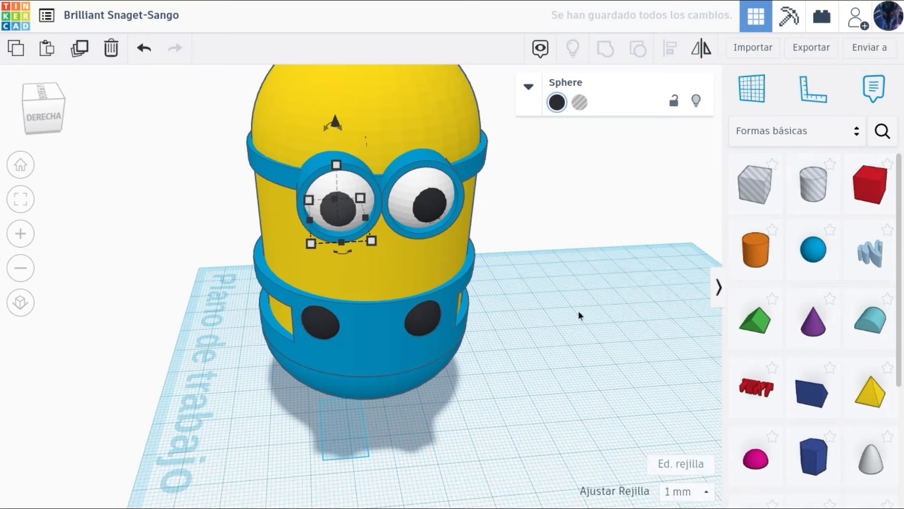
{"action": "left_click", "coordinate": [579, 312]}
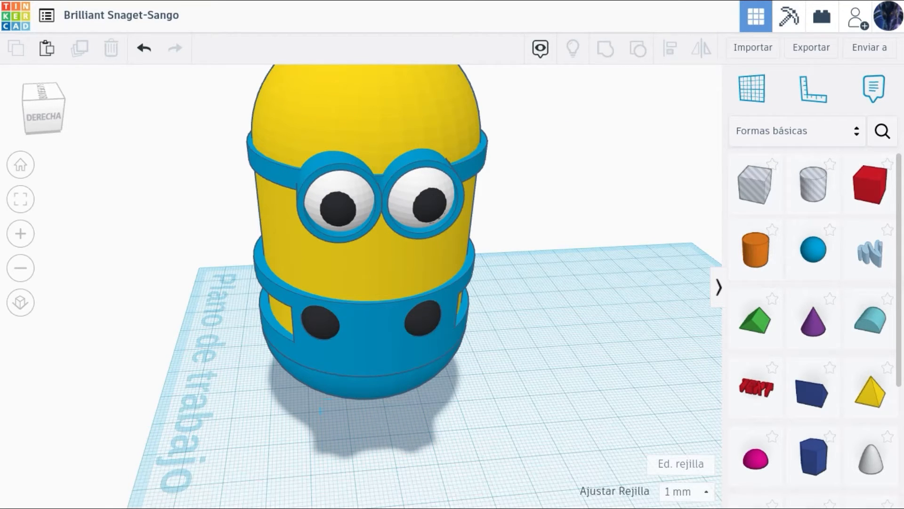
Add a cylinder 15 mm in diameter beside the figure for a leg
{"action": "left_click", "coordinate": [563, 444]}
{"action": "type", "text": "6"}
{"action": "key", "text": "Return"}
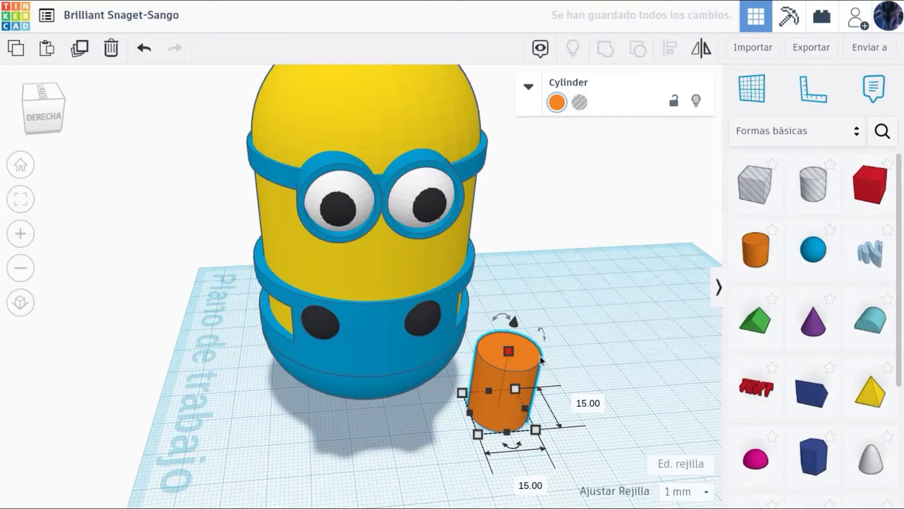
Set the workplane at the top of the leg cylinder and drop the whole figure onto it
{"action": "key", "text": "w"}
{"action": "left_click", "coordinate": [499, 378], "text": "shift"}
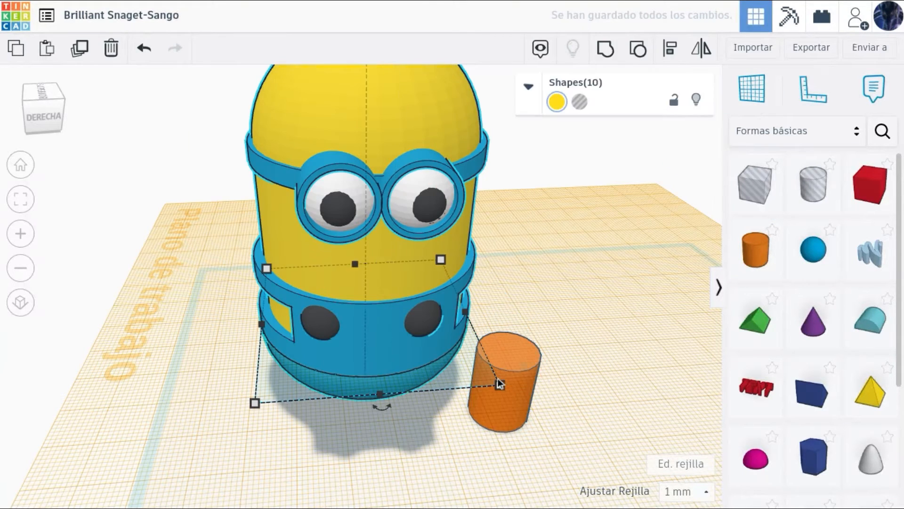
{"action": "key", "text": "d"}
{"action": "left_click", "coordinate": [597, 317]}
Move the orange cylinder under the right side of the body and place a copy beside it as the second leg
{"action": "left_click_drag", "start_coordinate": [526, 378], "coordinate": [424, 374]}
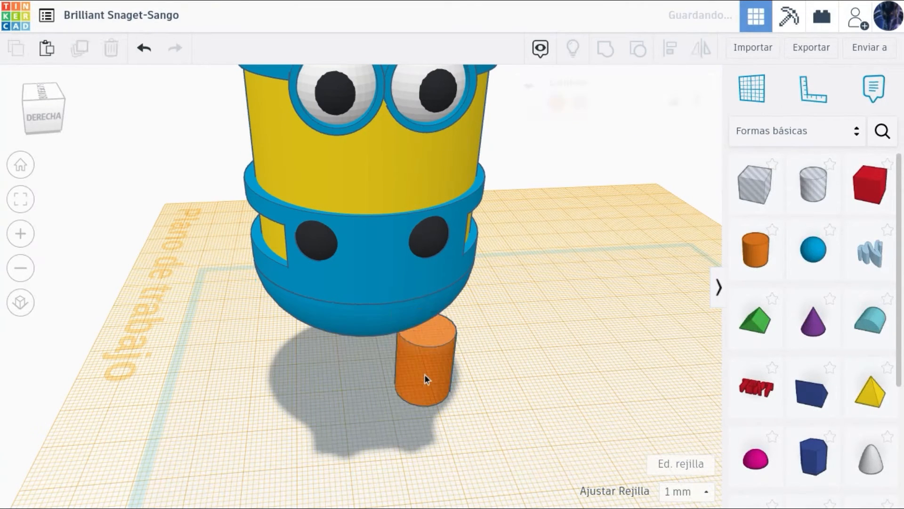
{"action": "key", "text": "ctrl+c"}
{"action": "key", "text": "ctrl+v"}
{"action": "key", "text": "Left"}
{"action": "key", "text": "Left"}
{"action": "key", "text": "Left"}
{"action": "key", "text": "Left"}
{"action": "key", "text": "Left"}
{"action": "key", "text": "Left"}
{"action": "left_click", "coordinate": [490, 420]}
{"action": "scroll", "coordinate": [490, 420], "scroll_direction": "down", "scroll_amount": 8}
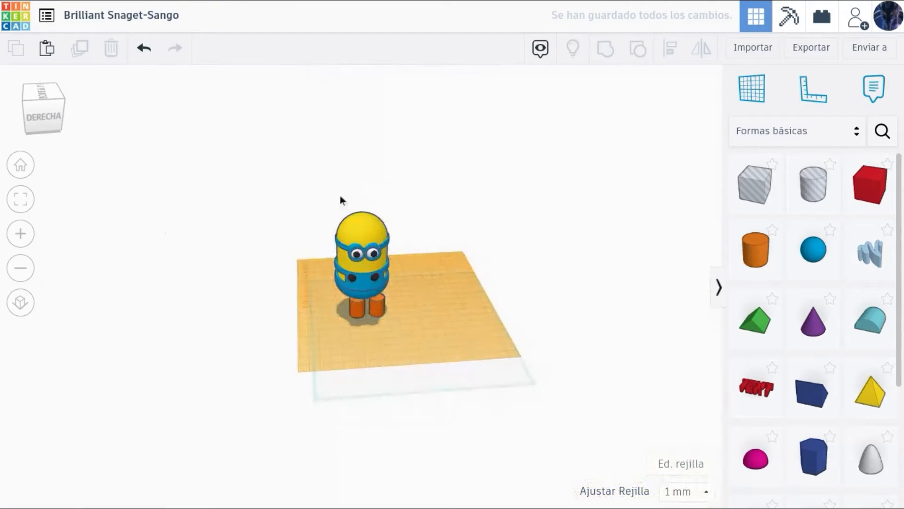
Select the figure without its legs, align it over both legs and lower it onto them
{"action": "left_click_drag", "start_coordinate": [317, 178], "coordinate": [479, 349]}
{"action": "left_click", "coordinate": [376, 309], "text": "shift"}
{"action": "scroll", "coordinate": [375, 292], "scroll_direction": "up", "scroll_amount": 3}
{"action": "key", "text": "Right"}
{"action": "key", "text": "Right"}
{"action": "key", "text": "Right"}
{"action": "key", "text": "Right"}
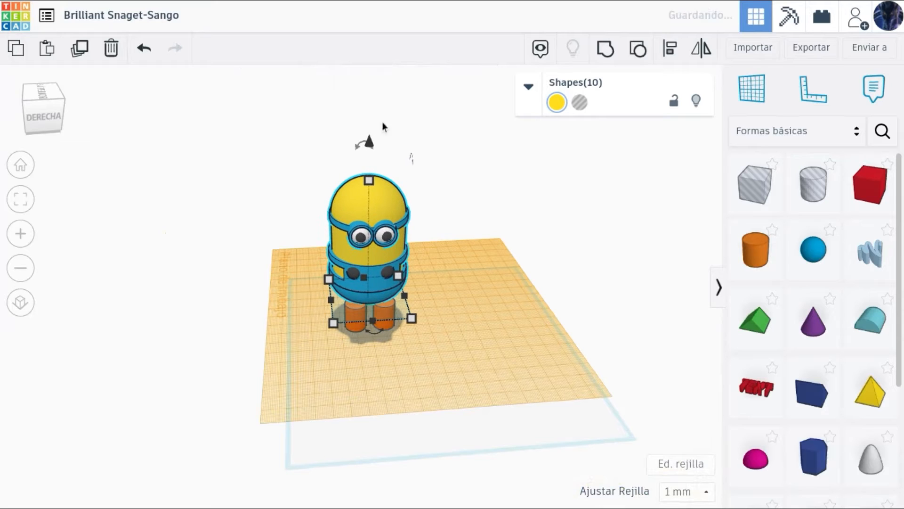
{"action": "left_click_drag", "start_coordinate": [372, 142], "coordinate": [372, 158]}
Return the workplane to the base grid and colour both leg cylinders blue
{"action": "key", "text": "w"}
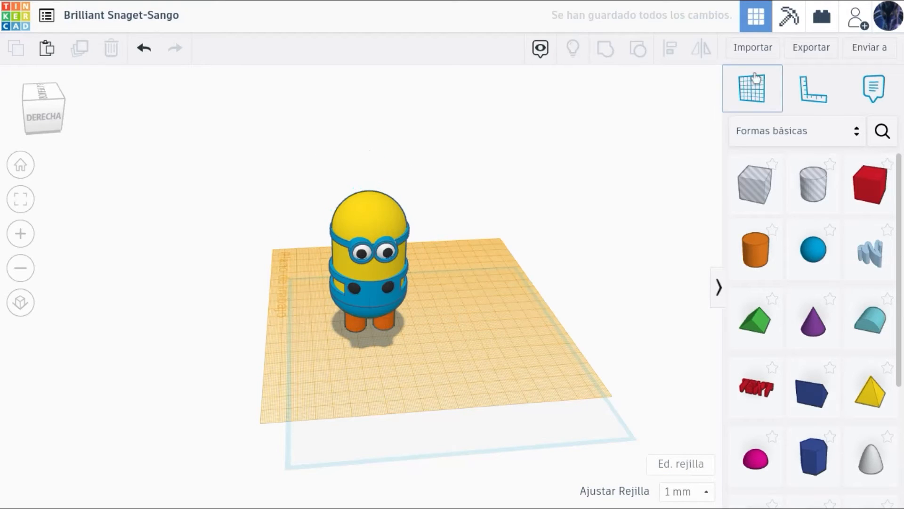
{"action": "left_click", "coordinate": [273, 427]}
{"action": "scroll", "coordinate": [272, 428], "scroll_direction": "up", "scroll_amount": 6}
{"action": "left_click_drag", "start_coordinate": [272, 427], "coordinate": [491, 439]}
{"action": "left_click", "coordinate": [556, 102]}
{"action": "left_click", "coordinate": [684, 181]}
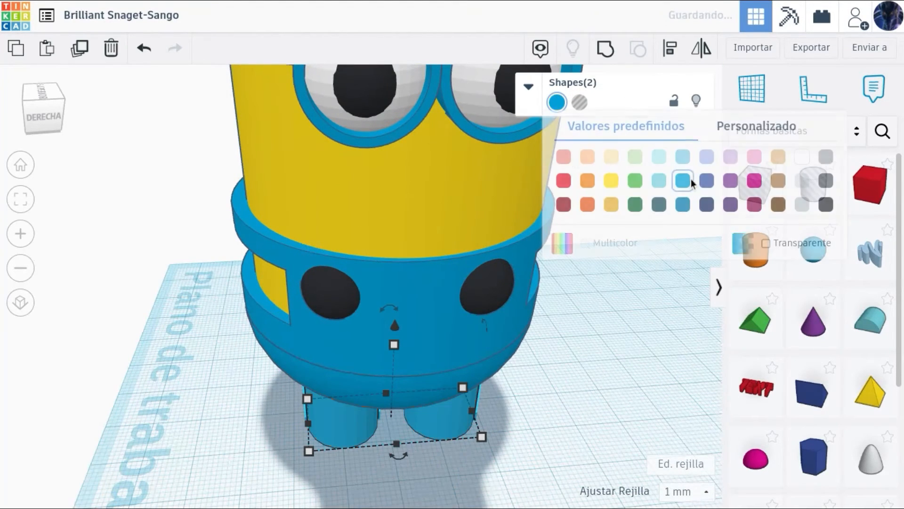
{"action": "left_click", "coordinate": [694, 196]}
Add a round roof shape beside the figure, turned upside down and resized to about 17 mm deep
{"action": "scroll", "coordinate": [819, 299], "scroll_direction": "down", "scroll_amount": 2}
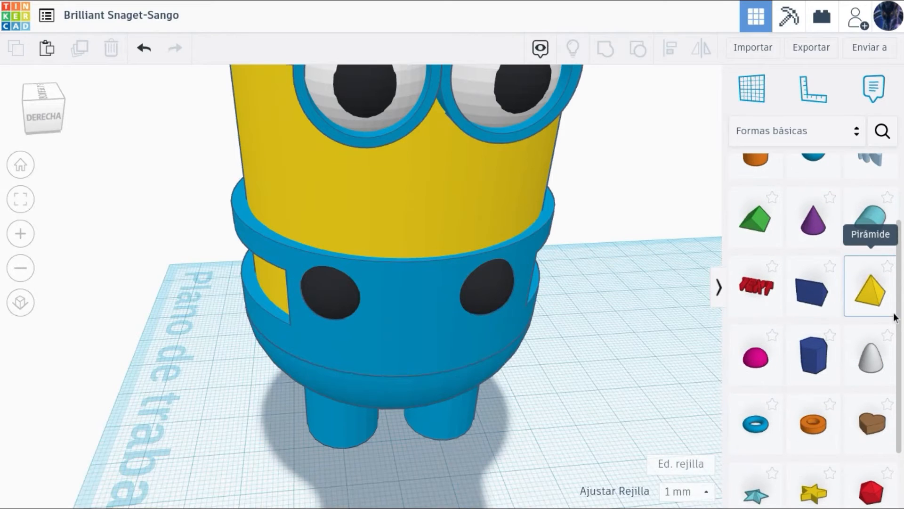
{"action": "left_click_drag", "start_coordinate": [870, 218], "coordinate": [623, 395]}
{"action": "left_click_drag", "start_coordinate": [673, 366], "coordinate": [652, 438]}
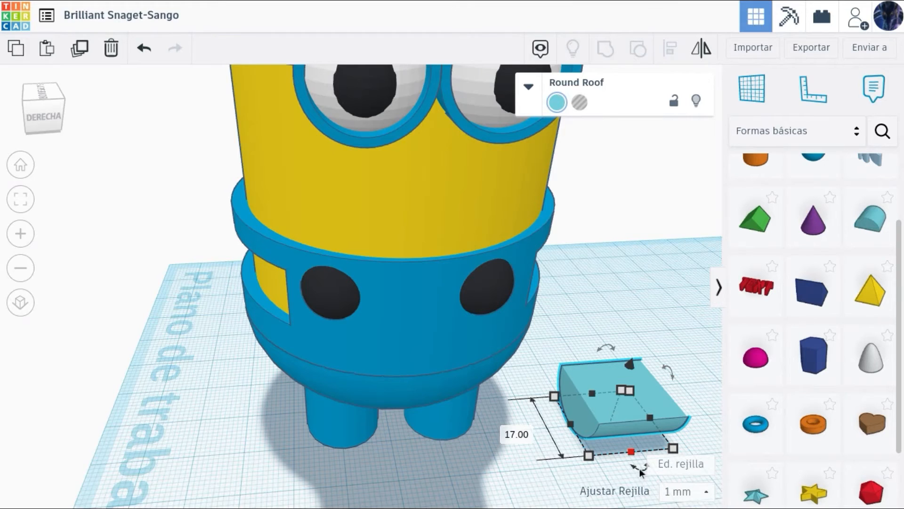
Raise the round roof and move it into the face below the goggles as the mouth
{"action": "scroll", "coordinate": [583, 428], "scroll_direction": "down", "scroll_amount": 3}
{"action": "left_click_drag", "start_coordinate": [588, 439], "coordinate": [535, 405]}
{"action": "scroll", "coordinate": [536, 400], "scroll_direction": "down", "scroll_amount": 2}
{"action": "left_click_drag", "start_coordinate": [539, 332], "coordinate": [542, 198]}
{"action": "left_click_drag", "start_coordinate": [537, 231], "coordinate": [399, 248]}
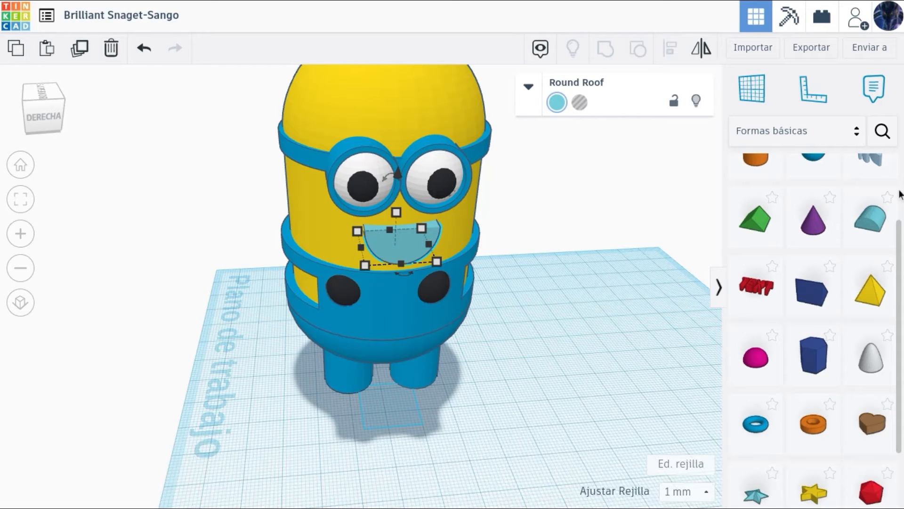
{"action": "scroll", "coordinate": [562, 263], "scroll_direction": "up", "scroll_amount": 5}
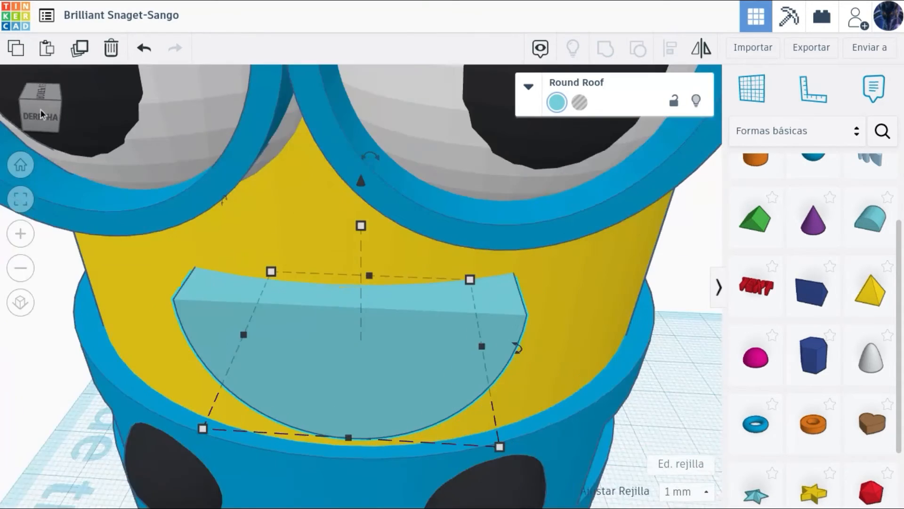
Turn the mouth shape into a hole and group it with the yellow body to cut the smile
{"action": "scroll", "coordinate": [546, 190], "scroll_direction": "down", "scroll_amount": 3}
{"action": "key", "text": "h"}
{"action": "left_click", "coordinate": [452, 300], "text": "shift"}
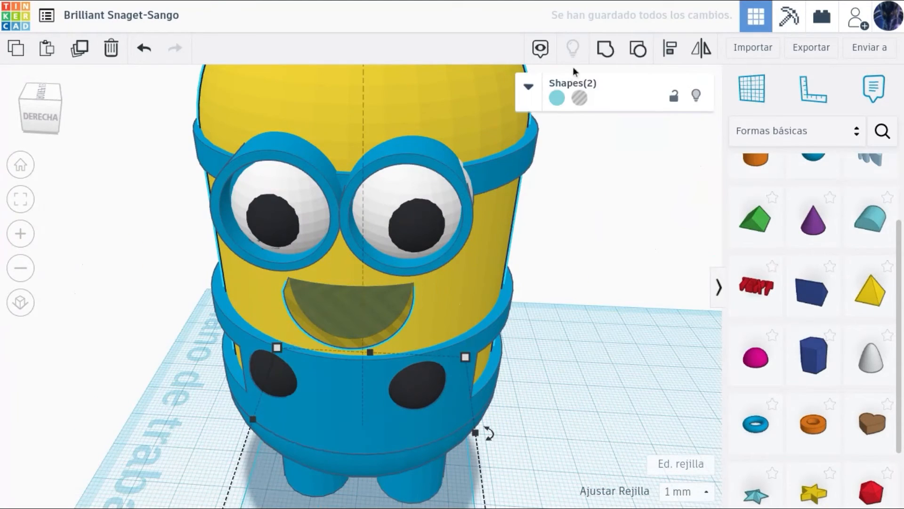
{"action": "left_click", "coordinate": [606, 48]}
{"action": "scroll", "coordinate": [405, 299], "scroll_direction": "down", "scroll_amount": 5}
{"action": "scroll", "coordinate": [405, 299], "scroll_direction": "up", "scroll_amount": 1}
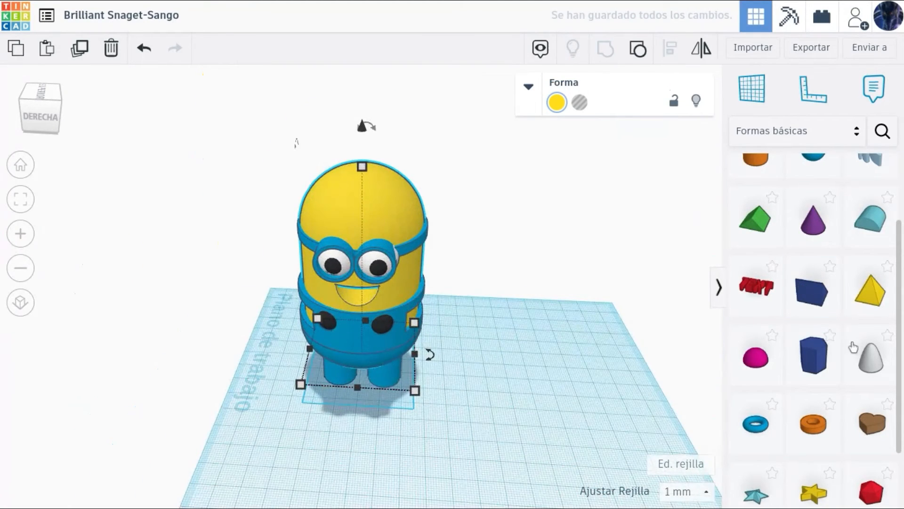
Add a sphere on the workplane beside the figure as the palm of a hand
{"action": "scroll", "coordinate": [772, 278], "scroll_direction": "up", "scroll_amount": 1}
{"action": "left_click", "coordinate": [814, 163]}
{"action": "left_click", "coordinate": [539, 388]}
{"action": "scroll", "coordinate": [538, 388], "scroll_direction": "up", "scroll_amount": 5}
{"action": "left_click", "coordinate": [21, 199]}
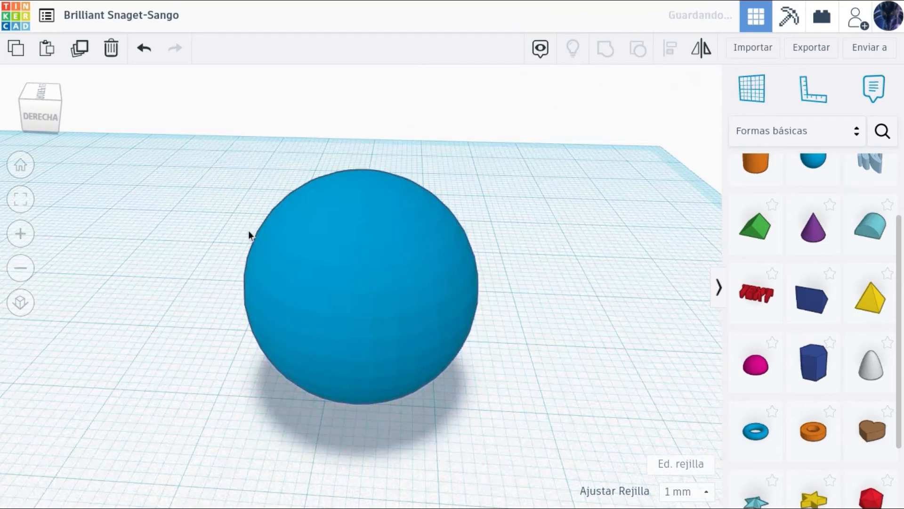
Set the width and depth of the second sphere to 10 mm for a finger
{"action": "left_click", "coordinate": [583, 384]}
{"action": "type", "text": "10"}
{"action": "key", "text": "Return"}
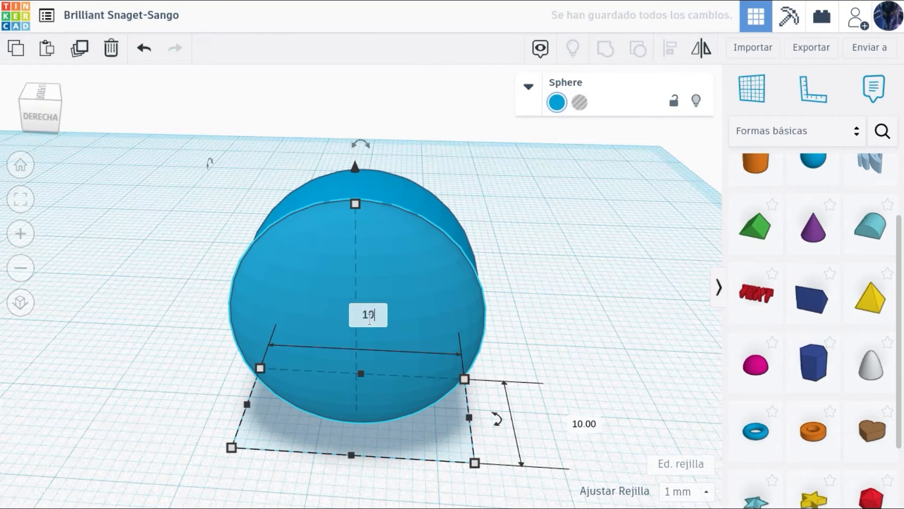
{"action": "left_click", "coordinate": [370, 314]}
{"action": "type", "text": "10"}
{"action": "key", "text": "Return"}
{"action": "key", "text": "Return"}
Raise the small sphere onto the palm's upper left as a finger and delete the extra smaller sphere
{"action": "left_click_drag", "start_coordinate": [290, 286], "coordinate": [281, 162]}
{"action": "left_click_drag", "start_coordinate": [295, 238], "coordinate": [289, 212]}
{"action": "left_click_drag", "start_coordinate": [270, 134], "coordinate": [268, 129]}
{"action": "left_click_drag", "start_coordinate": [269, 129], "coordinate": [269, 124]}
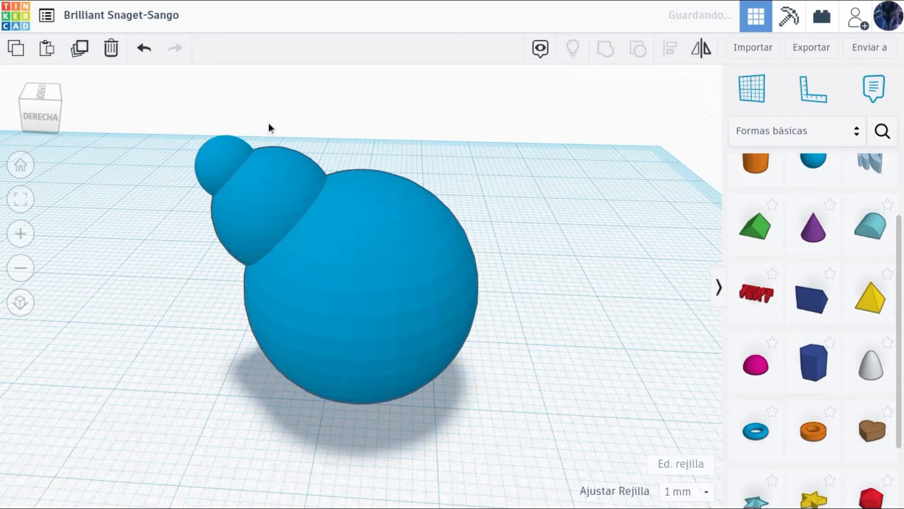
{"action": "left_click", "coordinate": [235, 163]}
{"action": "key", "text": "Delete"}
Duplicate the finger sphere and place the copy at the top centre of the palm
{"action": "left_click", "coordinate": [267, 216]}
{"action": "key", "text": "ctrl+d"}
{"action": "key", "text": "Right"}
{"action": "key", "text": "Right"}
{"action": "key", "text": "Right"}
{"action": "key", "text": "Right"}
{"action": "key", "text": "Right"}
{"action": "key", "text": "Right"}
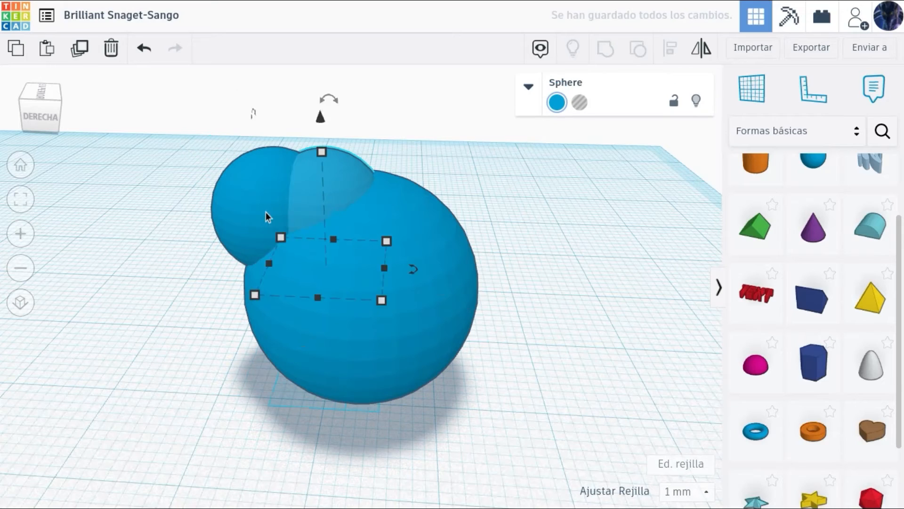
{"action": "left_click_drag", "start_coordinate": [343, 122], "coordinate": [344, 82]}
Place another finger copy on the upper right of the palm, lowered to match the left finger
{"action": "key", "text": "Right"}
{"action": "key", "text": "Right"}
{"action": "key", "text": "Right"}
{"action": "key", "text": "Right"}
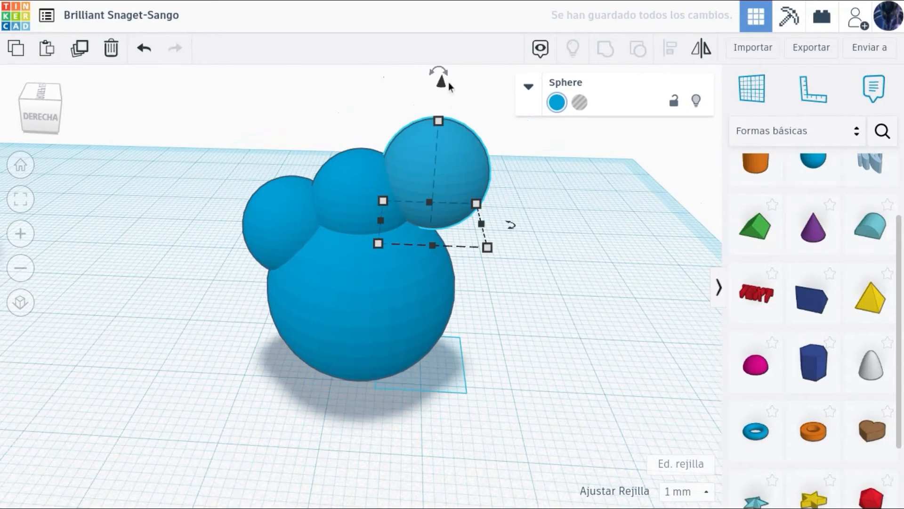
{"action": "left_click_drag", "start_coordinate": [438, 76], "coordinate": [436, 147]}
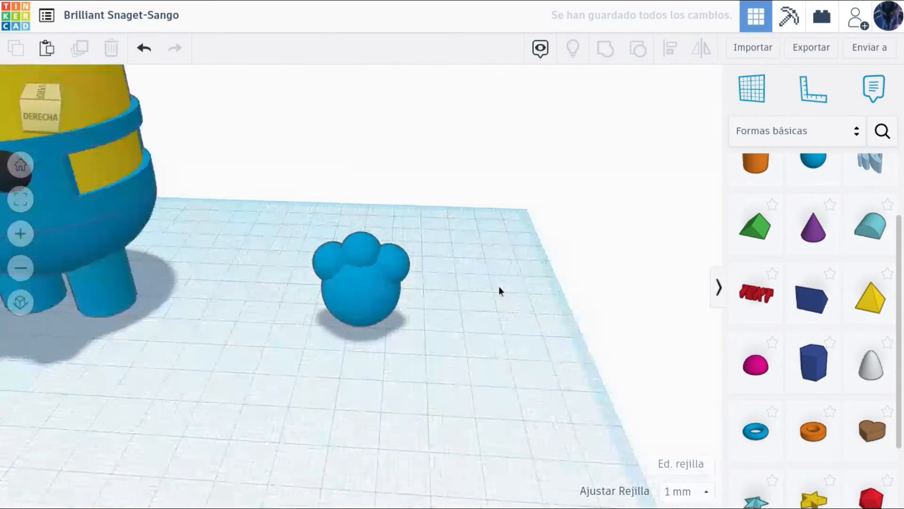
{"action": "scroll", "coordinate": [499, 291], "scroll_direction": "down", "scroll_amount": 3}
{"action": "scroll", "coordinate": [338, 270], "scroll_direction": "down", "scroll_amount": 2}
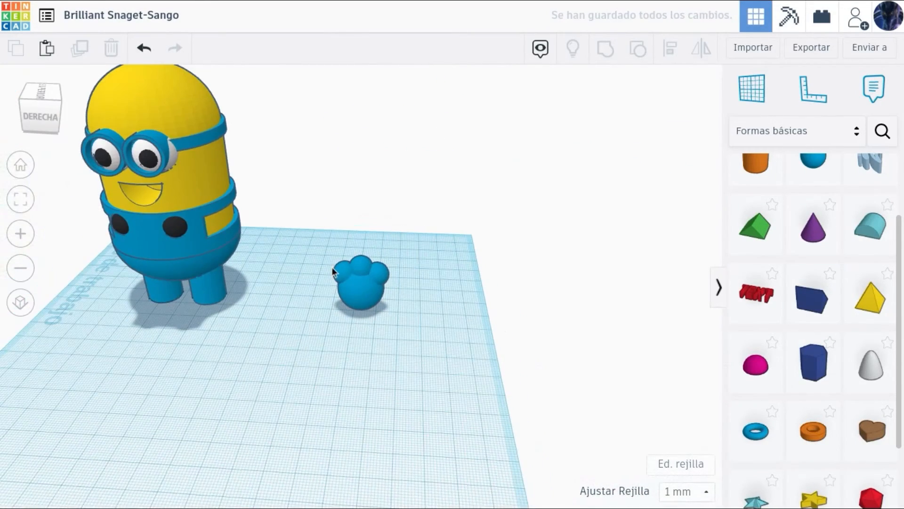
Add a half sphere as a shoe at the base of the leg nearest the hand, set it 17 mm wide and colour it black
{"action": "scroll", "coordinate": [813, 306], "scroll_direction": "up", "scroll_amount": 3}
{"action": "scroll", "coordinate": [771, 415], "scroll_direction": "down", "scroll_amount": 2}
{"action": "left_click_drag", "start_coordinate": [771, 415], "coordinate": [212, 298]}
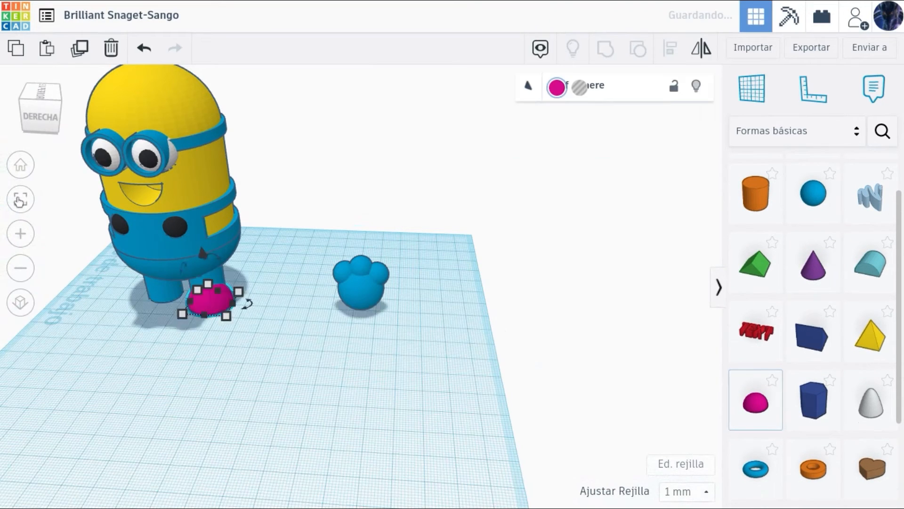
{"action": "key", "text": "f"}
{"action": "left_click_drag", "start_coordinate": [235, 334], "coordinate": [223, 334]}
{"action": "left_click", "coordinate": [557, 103]}
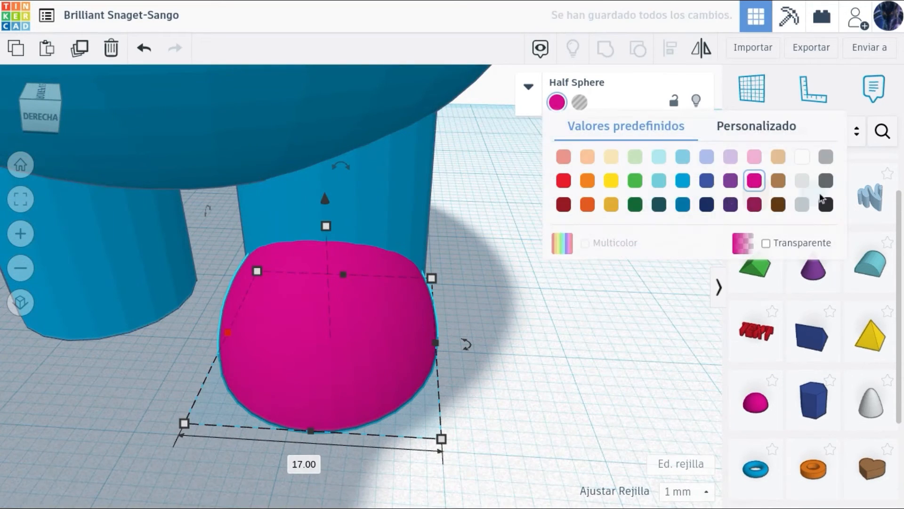
{"action": "left_click", "coordinate": [824, 203]}
Duplicate the black shoe and move the copy under the other leg
{"action": "key", "text": "ctrl+d"}
{"action": "key", "text": "Left"}
{"action": "key", "text": "Left"}
{"action": "key", "text": "Left"}
{"action": "key", "text": "Left"}
{"action": "key", "text": "Left"}
{"action": "key", "text": "Left"}
{"action": "key", "text": "Left"}
{"action": "key", "text": "Left"}
{"action": "key", "text": "Left"}
{"action": "key", "text": "Left"}
{"action": "key", "text": "Left"}
{"action": "key", "text": "Left"}
{"action": "key", "text": "Left"}
{"action": "key", "text": "Left"}
{"action": "key", "text": "Left"}
{"action": "key", "text": "Left"}
{"action": "key", "text": "Left"}
{"action": "key", "text": "Left"}
{"action": "key", "text": "Left"}
{"action": "key", "text": "Left"}
{"action": "key", "text": "Left"}
{"action": "left_click", "coordinate": [561, 170]}
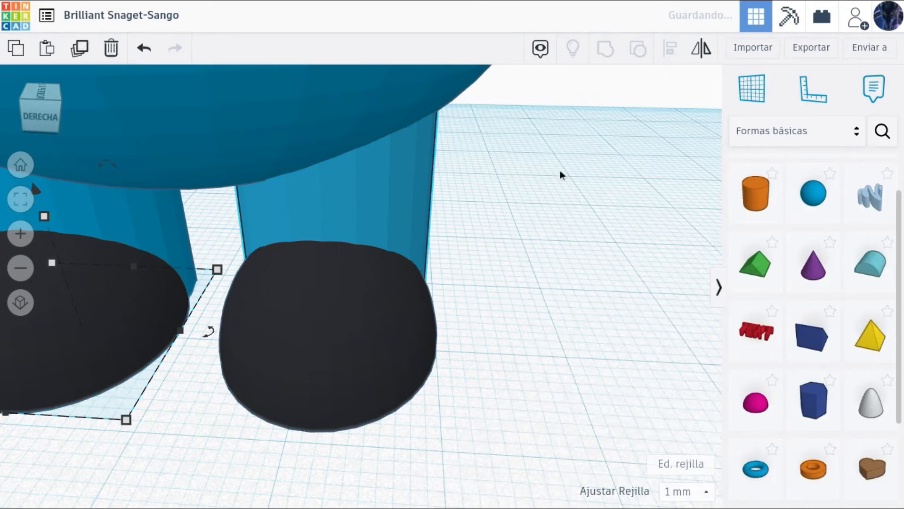
Raise the number of sides of both leg cylinders to the maximum to smooth them
{"action": "left_click", "coordinate": [396, 198]}
{"action": "left_click", "coordinate": [529, 87]}
{"action": "left_click_drag", "start_coordinate": [603, 204], "coordinate": [652, 204]}
{"action": "left_click", "coordinate": [158, 236]}
{"action": "left_click", "coordinate": [528, 91]}
{"action": "left_click", "coordinate": [528, 91]}
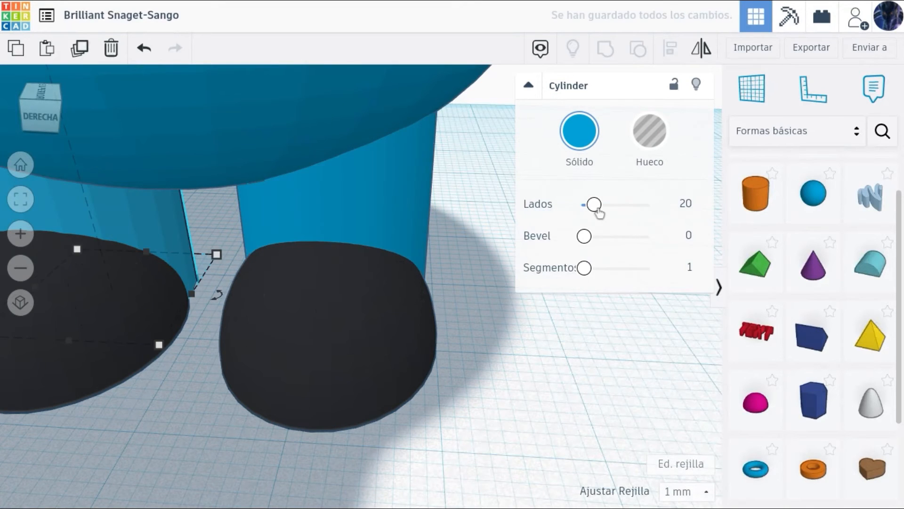
{"action": "left_click_drag", "start_coordinate": [595, 207], "coordinate": [652, 206]}
{"action": "left_click", "coordinate": [581, 391]}
Add a cylinder in front of the hand for the arm and set its width and depth to 10 mm
{"action": "scroll", "coordinate": [581, 391], "scroll_direction": "down", "scroll_amount": 8}
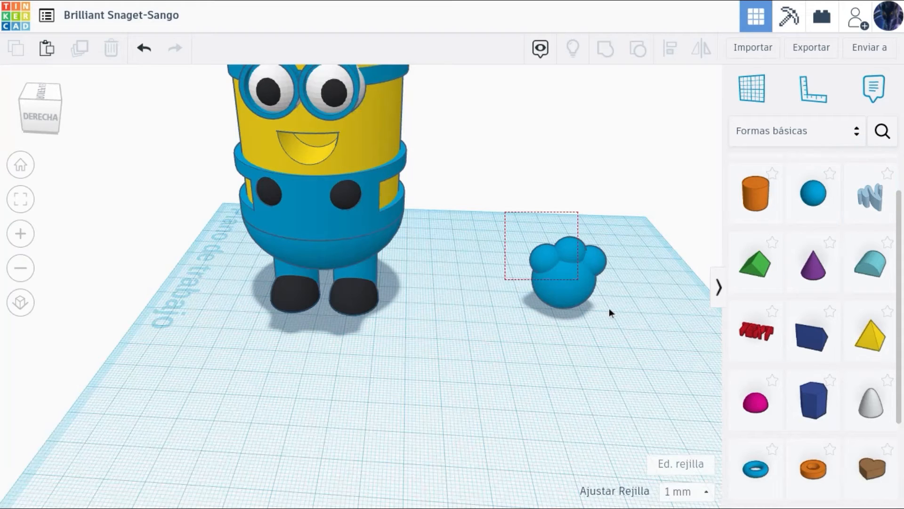
{"action": "left_click_drag", "start_coordinate": [610, 313], "coordinate": [617, 321]}
{"action": "left_click_drag", "start_coordinate": [749, 196], "coordinate": [496, 390]}
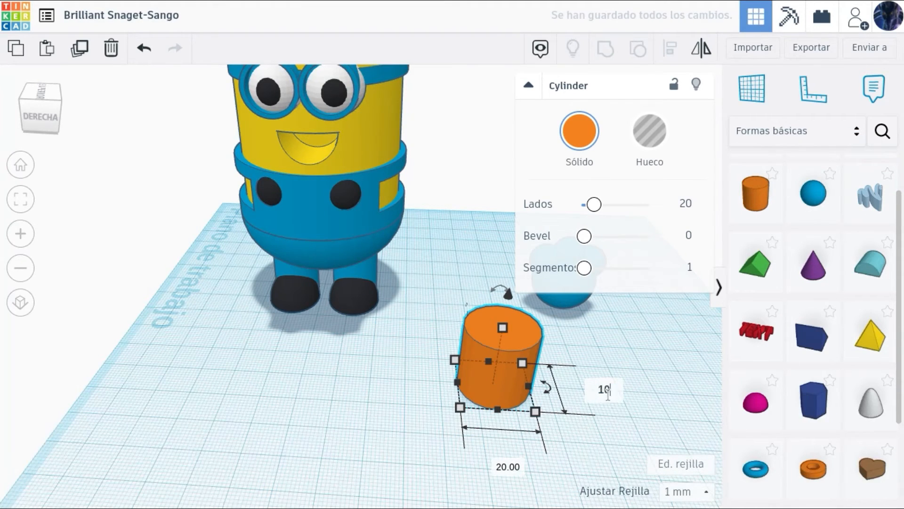
{"action": "key", "text": "Return"}
{"action": "left_click", "coordinate": [503, 438]}
{"action": "type", "text": "10"}
{"action": "key", "text": "Return"}
Use a temporary workplane on the cylinder's top face to seat the three-fingered hand on it, and restore the default workplane
{"action": "key", "text": "w"}
{"action": "left_click", "coordinate": [483, 318]}
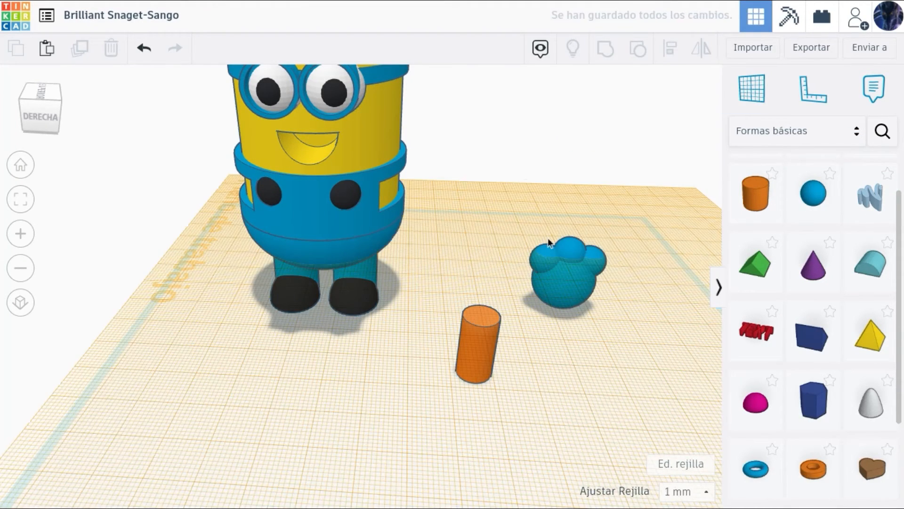
{"action": "left_click_drag", "start_coordinate": [548, 239], "coordinate": [633, 315]}
{"action": "key", "text": "d"}
{"action": "left_click_drag", "start_coordinate": [587, 222], "coordinate": [494, 282]}
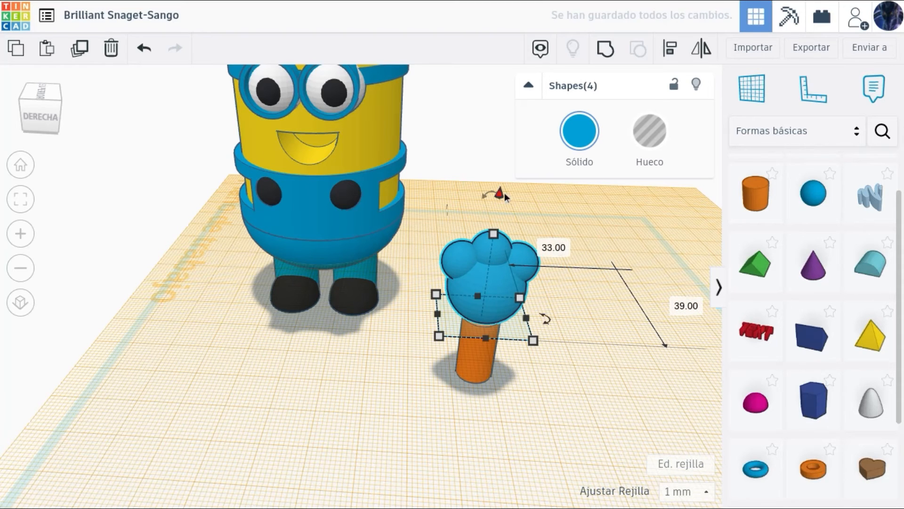
{"action": "left_click_drag", "start_coordinate": [502, 194], "coordinate": [503, 209]}
{"action": "left_click", "coordinate": [605, 212]}
{"action": "left_click", "coordinate": [752, 89]}
{"action": "left_click", "coordinate": [607, 301]}
Stretch the arm cylinder to 24 mm tall and raise the arm and hand together to 34 mm above the workplane
{"action": "left_click", "coordinate": [484, 374]}
{"action": "left_click_drag", "start_coordinate": [483, 321], "coordinate": [488, 304]}
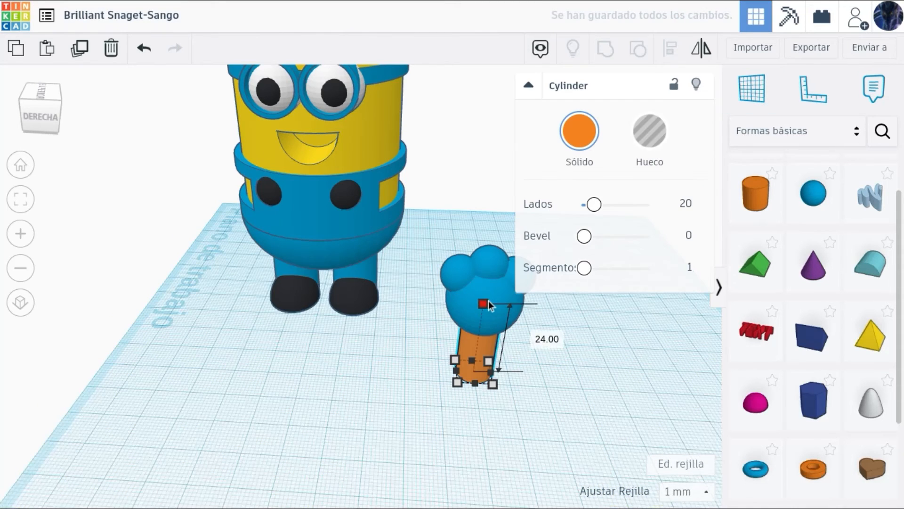
{"action": "left_click", "coordinate": [446, 259]}
{"action": "left_click_drag", "start_coordinate": [456, 204], "coordinate": [531, 447]}
{"action": "left_click_drag", "start_coordinate": [503, 192], "coordinate": [511, 90]}
{"action": "scroll", "coordinate": [484, 173], "scroll_direction": "down", "scroll_amount": 2}
{"action": "left_click_drag", "start_coordinate": [473, 139], "coordinate": [476, 102]}
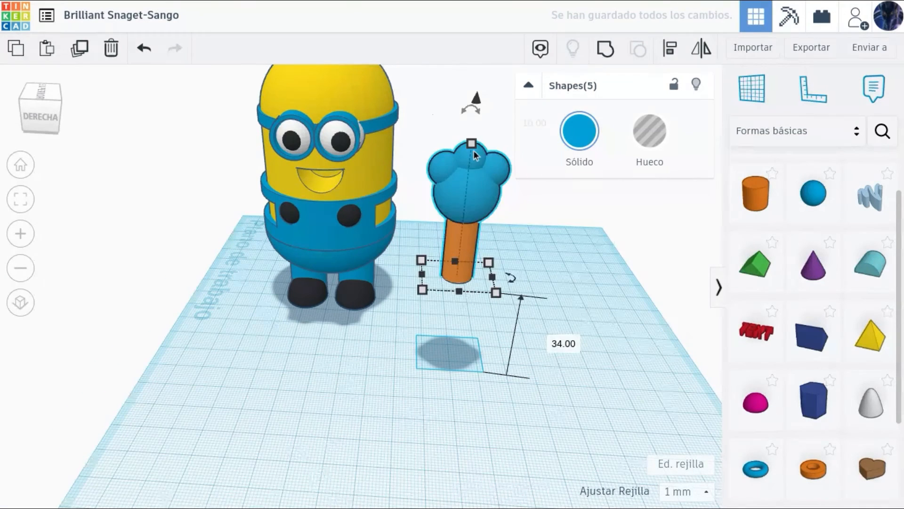
Resize the hand, without the arm cylinder, to 20 mm wide and 14 mm deep
{"action": "left_click_drag", "start_coordinate": [426, 135], "coordinate": [535, 198]}
{"action": "left_click", "coordinate": [496, 208]}
{"action": "left_click", "coordinate": [457, 179]}
{"action": "type", "text": "20"}
{"action": "key", "text": "Return"}
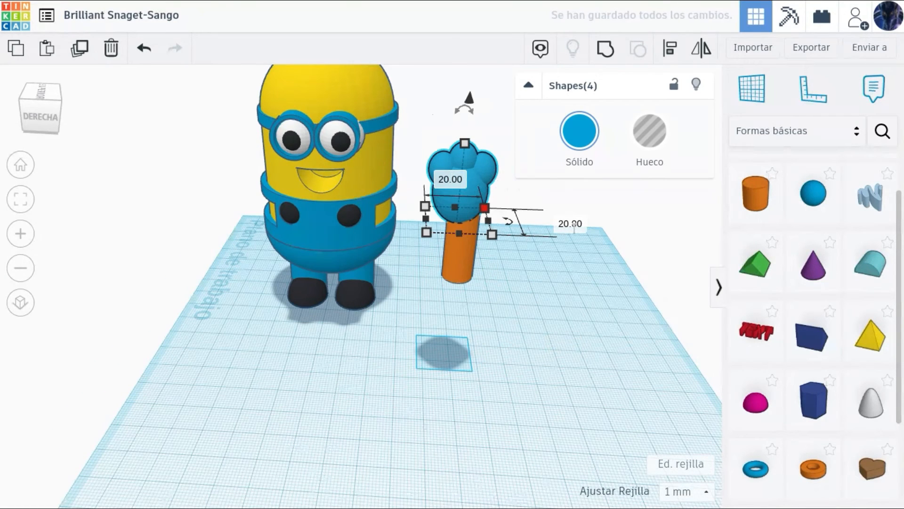
{"action": "key", "text": "BackSpace"}
{"action": "type", "text": "6"}
{"action": "key", "text": "Return"}
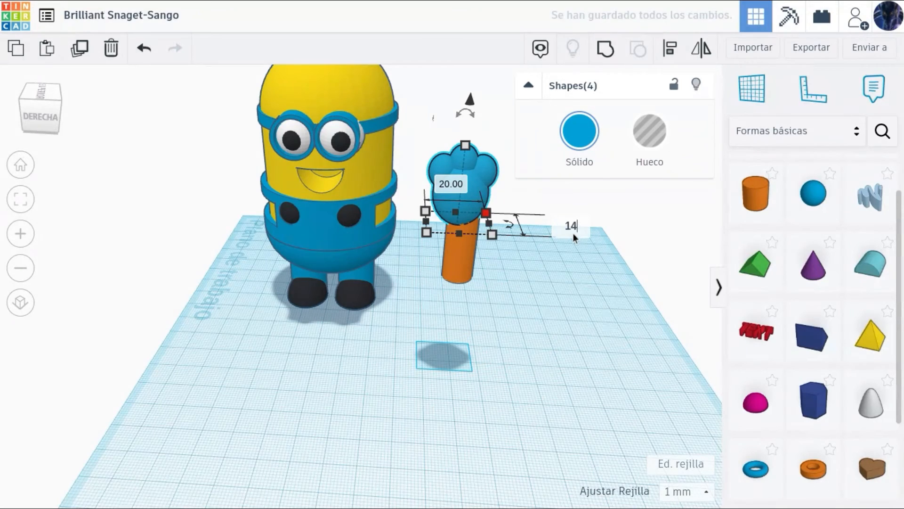
Deepen the hand front to back, settle it centred onto the arm, and set the arm cylinder's sides to 64
{"action": "left_click_drag", "start_coordinate": [60, 92], "coordinate": [32, 108]}
{"action": "scroll", "coordinate": [372, 301], "scroll_direction": "down", "scroll_amount": 2}
{"action": "left_click_drag", "start_coordinate": [416, 358], "coordinate": [447, 359]}
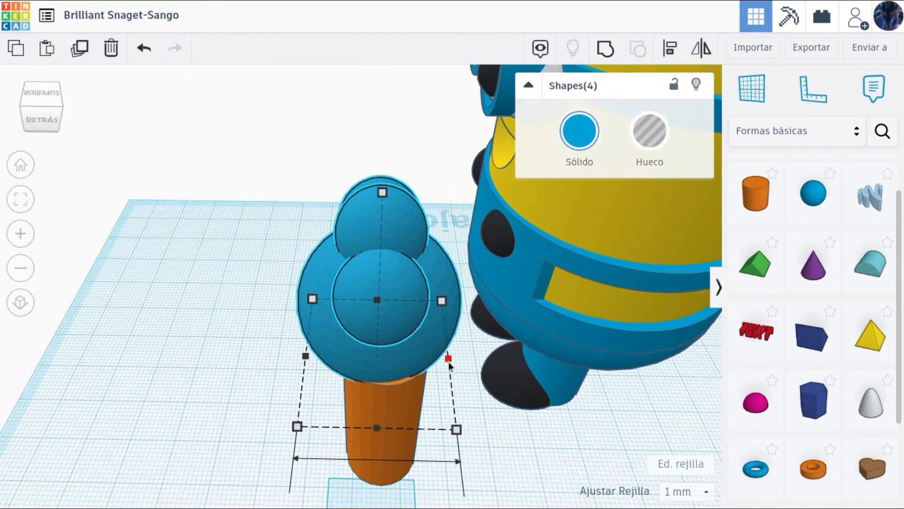
{"action": "key", "text": "Right"}
{"action": "left_click_drag", "start_coordinate": [394, 140], "coordinate": [394, 157]}
{"action": "left_click", "coordinate": [390, 420]}
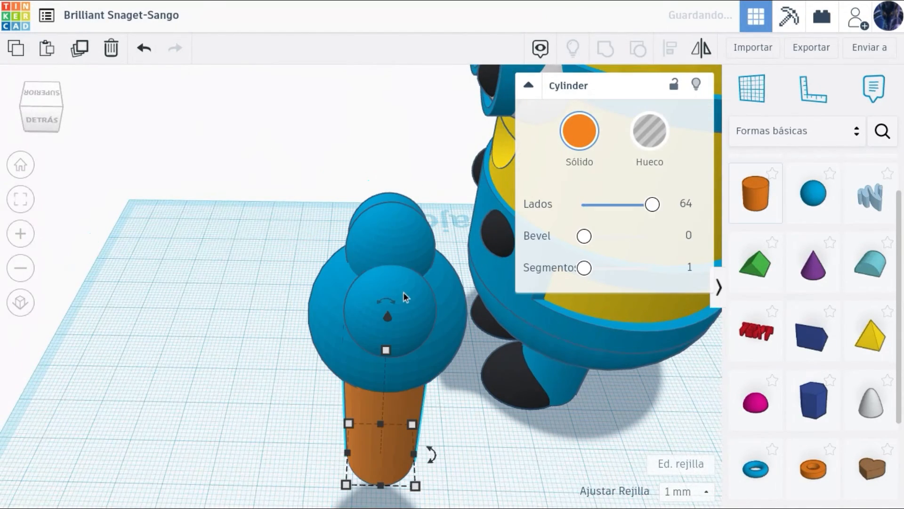
{"action": "left_click_drag", "start_coordinate": [244, 219], "coordinate": [455, 488]}
{"action": "left_click", "coordinate": [606, 50]}
{"action": "left_click_drag", "start_coordinate": [44, 128], "coordinate": [46, 107]}
{"action": "key", "text": "ctrl+z"}
{"action": "left_click_drag", "start_coordinate": [285, 176], "coordinate": [440, 367]}
{"action": "key", "text": "ctrl+g"}
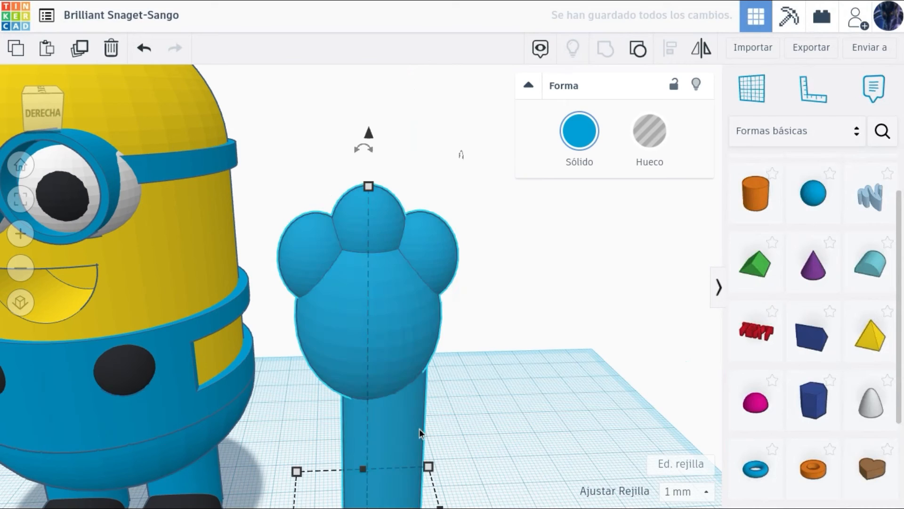
{"action": "key", "text": "ctrl+z"}
Nudge the arm cylinder sideways to centre it under the hand, and set the snap grid to 0.25
{"action": "left_click", "coordinate": [415, 434]}
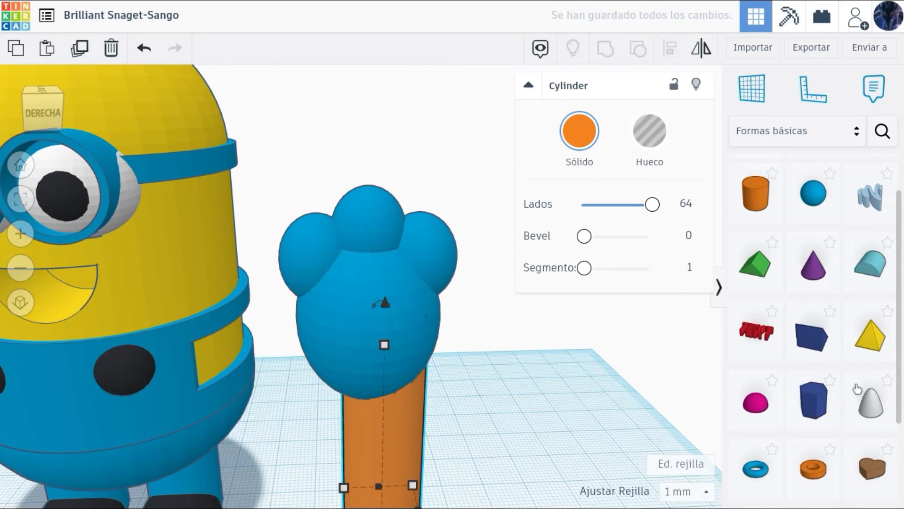
{"action": "key", "text": "Left"}
{"action": "key", "text": "Left"}
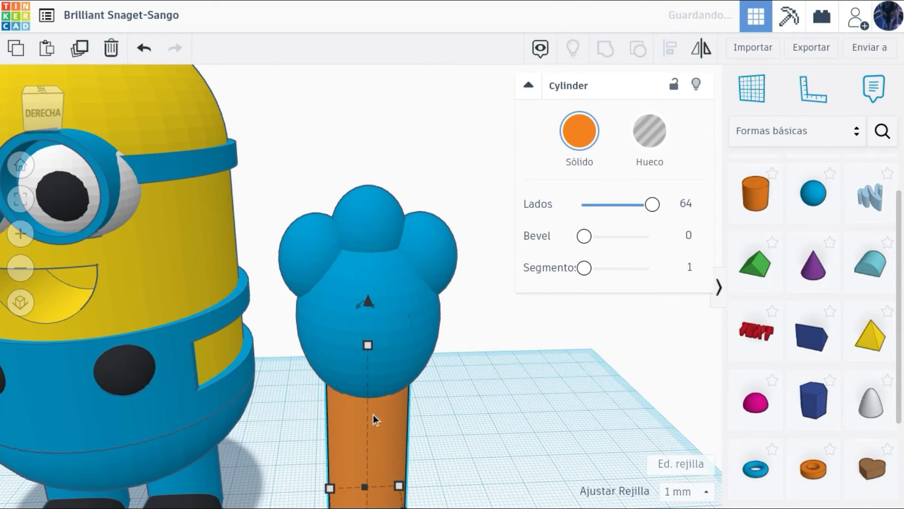
{"action": "key", "text": "Right"}
{"action": "left_click_drag", "start_coordinate": [287, 162], "coordinate": [480, 448]}
{"action": "key", "text": "ctrl+g"}
{"action": "left_click", "coordinate": [686, 492]}
{"action": "left_click", "coordinate": [683, 437]}
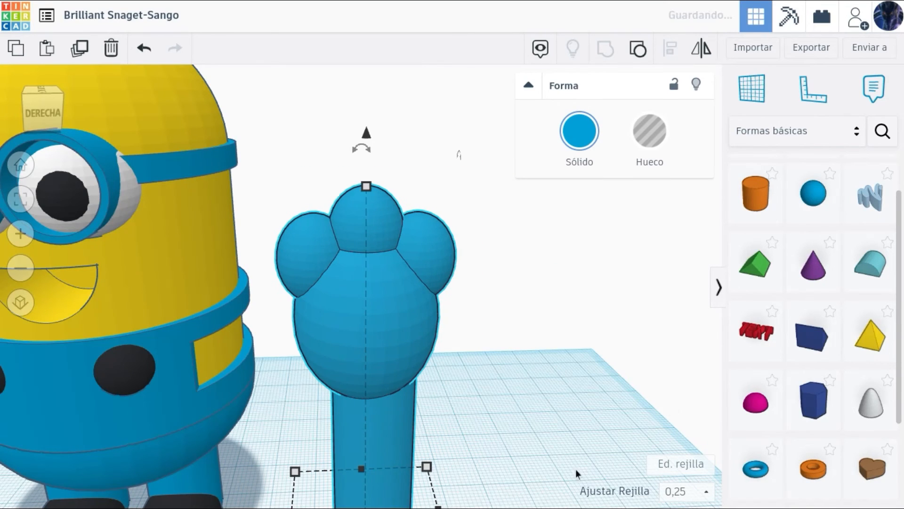
{"action": "key", "text": "ctrl+z"}
Recolour the arm cylinder yellow
{"action": "left_click", "coordinate": [383, 438]}
{"action": "left_click", "coordinate": [579, 131]}
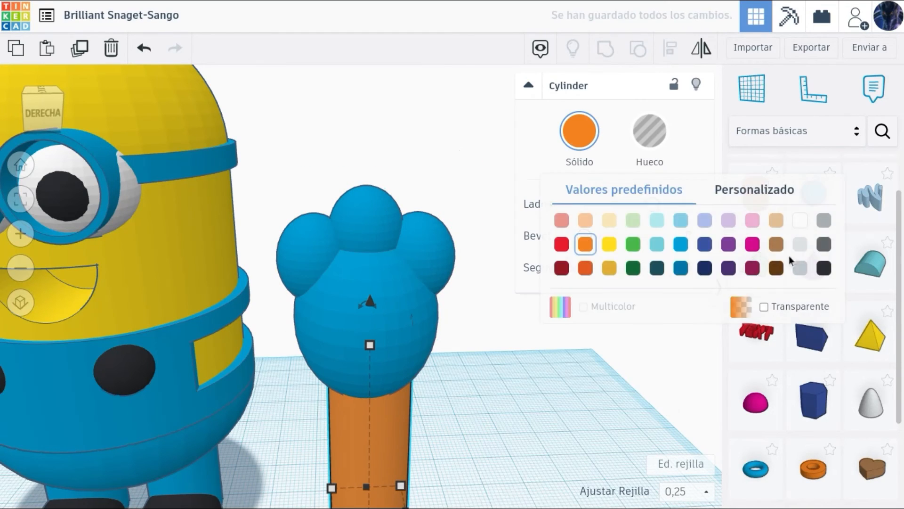
{"action": "left_click", "coordinate": [611, 245]}
Group the yellow arm with the blue hand and enable Multicolor so each part keeps its colour
{"action": "left_click", "coordinate": [406, 163]}
{"action": "scroll", "coordinate": [398, 185], "scroll_direction": "down", "scroll_amount": 5}
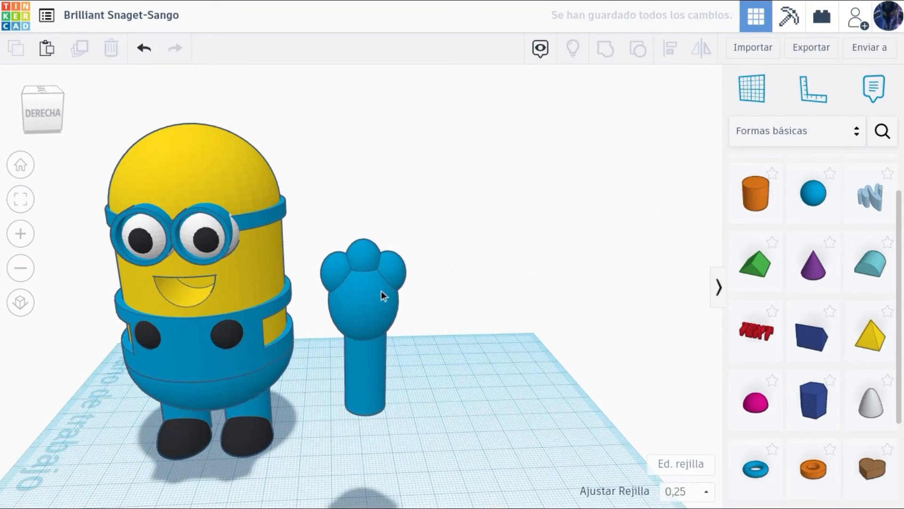
{"action": "left_click", "coordinate": [381, 290]}
{"action": "left_click", "coordinate": [579, 131]}
{"action": "left_click", "coordinate": [583, 307]}
Rotate the arm group by -135° and attach it to the body's side, lowered to 21.5 mm above the workplane
{"action": "left_click_drag", "start_coordinate": [363, 209], "coordinate": [433, 375]}
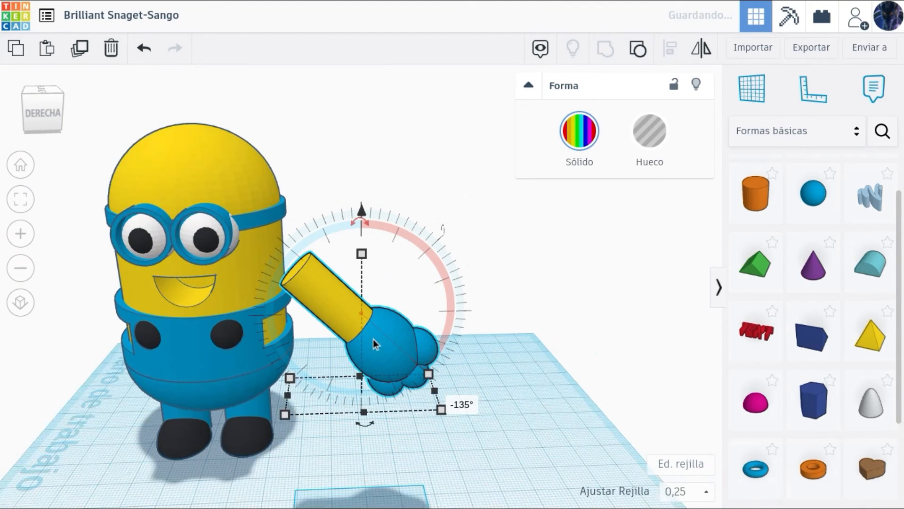
{"action": "left_click_drag", "start_coordinate": [374, 340], "coordinate": [332, 285]}
{"action": "left_click_drag", "start_coordinate": [317, 185], "coordinate": [324, 237]}
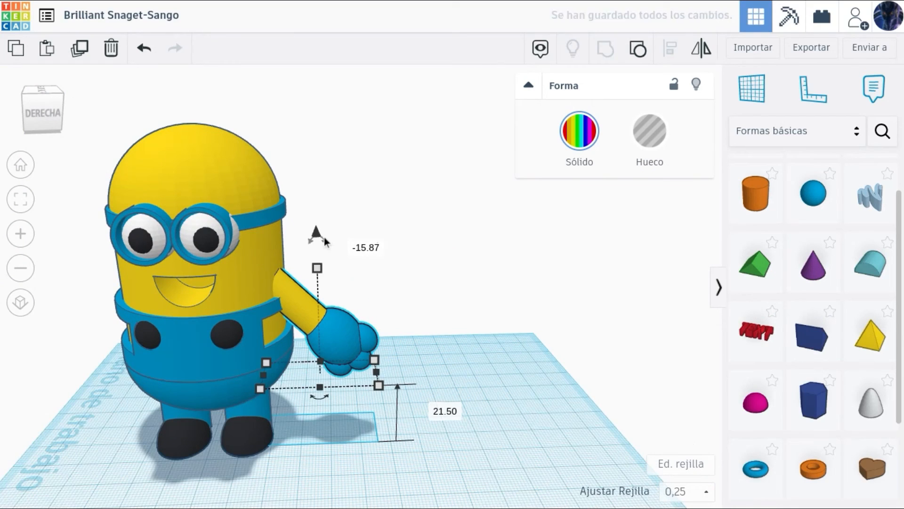
{"action": "left_click_drag", "start_coordinate": [322, 399], "coordinate": [330, 355]}
{"action": "key", "text": "ctrl+z"}
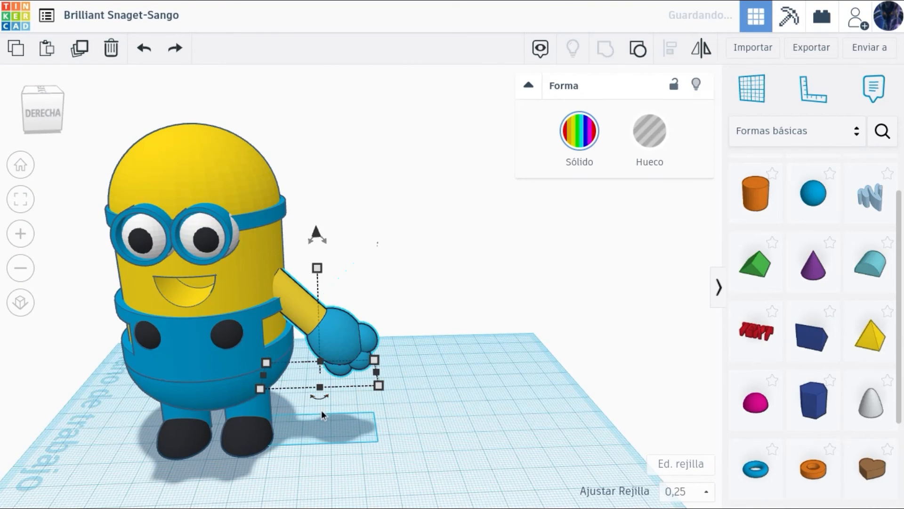
Duplicate the arm, turn the copy to face the opposite way and move it to the body's other side, with the snap grid at 1 mm
{"action": "left_click_drag", "start_coordinate": [321, 399], "coordinate": [320, 363]}
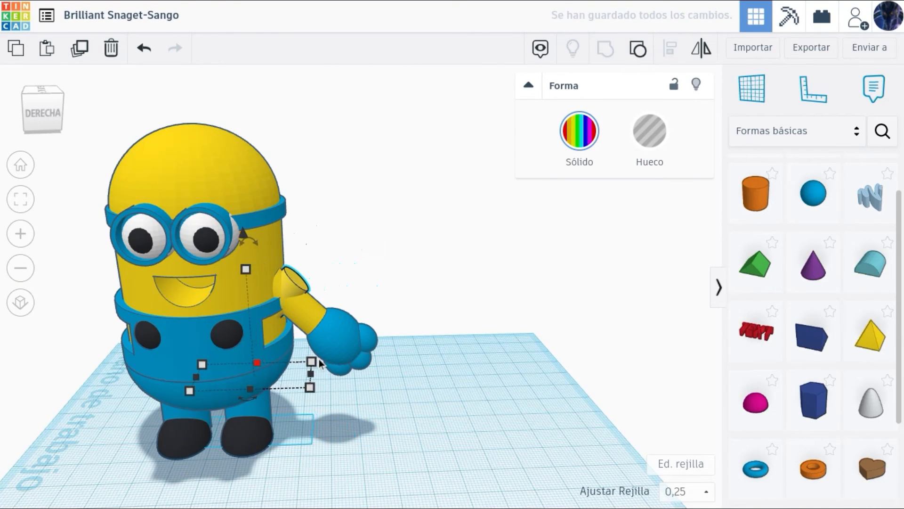
{"action": "key", "text": "Left"}
{"action": "key", "text": "Left"}
{"action": "key", "text": "Left"}
{"action": "key", "text": "Left"}
{"action": "key", "text": "Left"}
{"action": "key", "text": "Left"}
{"action": "key", "text": "Left"}
{"action": "key", "text": "Left"}
{"action": "key", "text": "Left"}
{"action": "key", "text": "Left"}
{"action": "key", "text": "Left"}
{"action": "key", "text": "Left"}
{"action": "key", "text": "Left"}
{"action": "key", "text": "Left"}
{"action": "key", "text": "Left"}
{"action": "key", "text": "Left"}
{"action": "key", "text": "Left"}
{"action": "key", "text": "Left"}
{"action": "key", "text": "Left"}
{"action": "key", "text": "Left"}
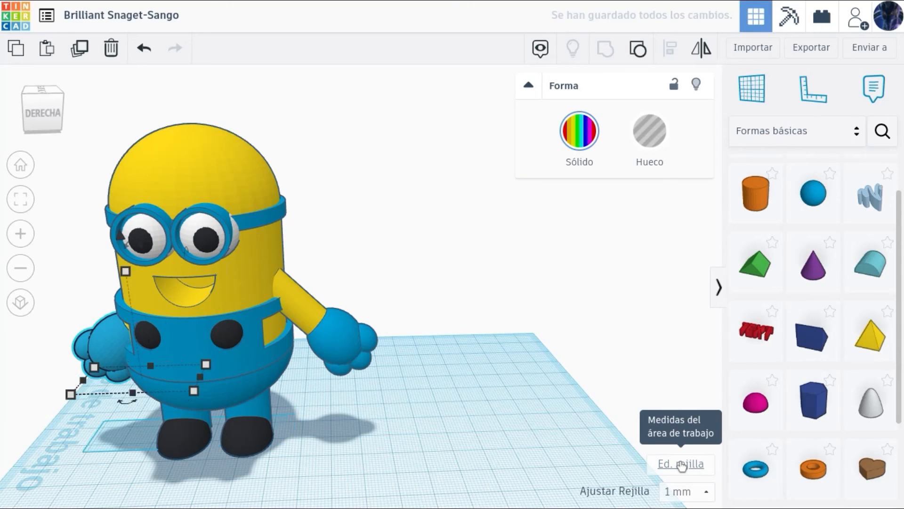
Examine the figure's eyes up close and its overall shape from the side and front
{"action": "left_click", "coordinate": [416, 408]}
{"action": "scroll", "coordinate": [215, 268], "scroll_direction": "down", "scroll_amount": 5}
{"action": "scroll", "coordinate": [212, 268], "scroll_direction": "up", "scroll_amount": 4}
{"action": "left_click", "coordinate": [208, 236]}
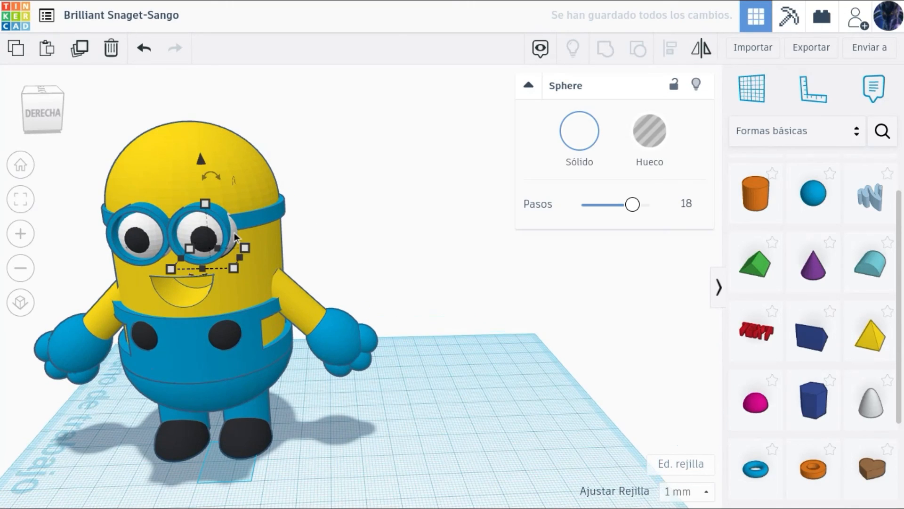
{"action": "left_click", "coordinate": [20, 199]}
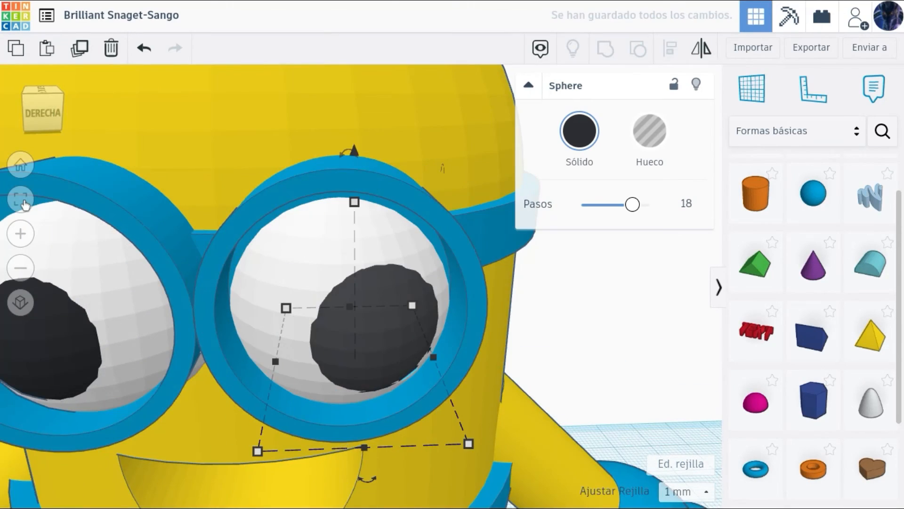
{"action": "scroll", "coordinate": [89, 232], "scroll_direction": "up", "scroll_amount": 1}
{"action": "scroll", "coordinate": [89, 232], "scroll_direction": "down", "scroll_amount": 3}
{"action": "left_click", "coordinate": [534, 323]}
{"action": "scroll", "coordinate": [505, 327], "scroll_direction": "down", "scroll_amount": 6}
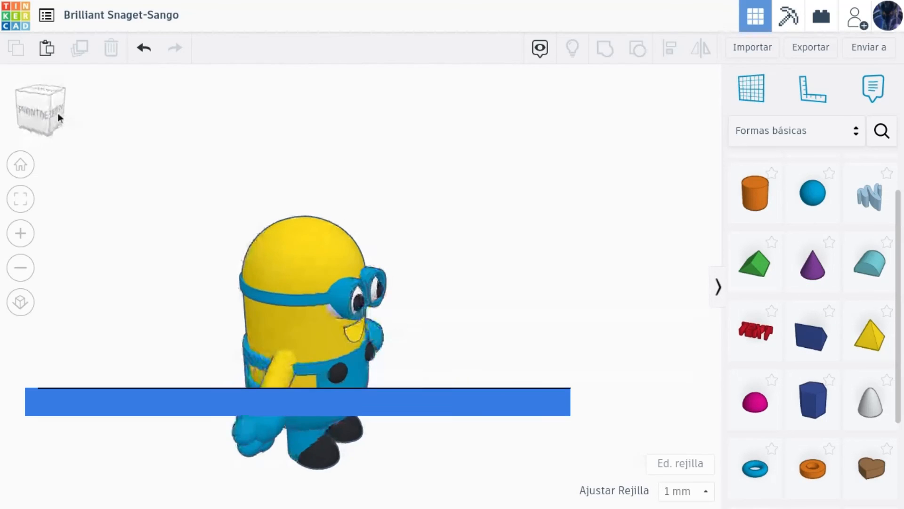
{"action": "left_click_drag", "start_coordinate": [57, 112], "coordinate": [129, 111]}
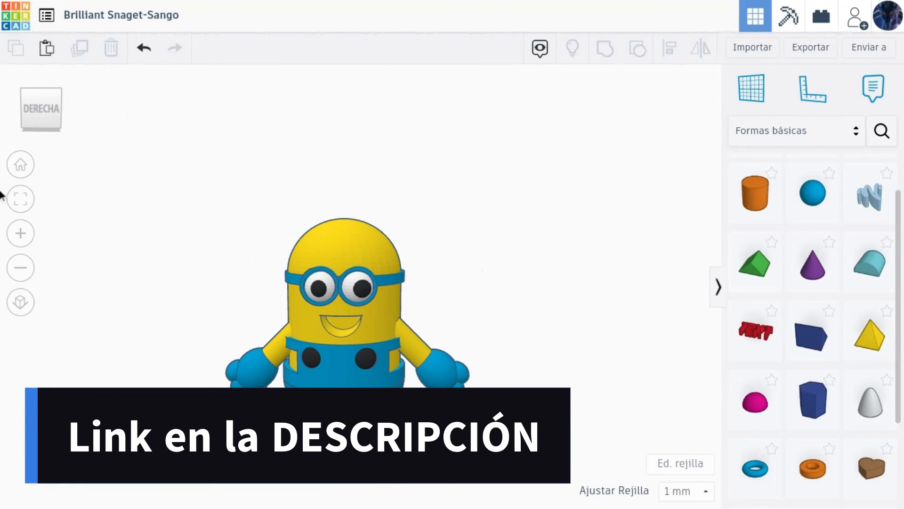
{"action": "mouse_move", "coordinate": [1, 299]}
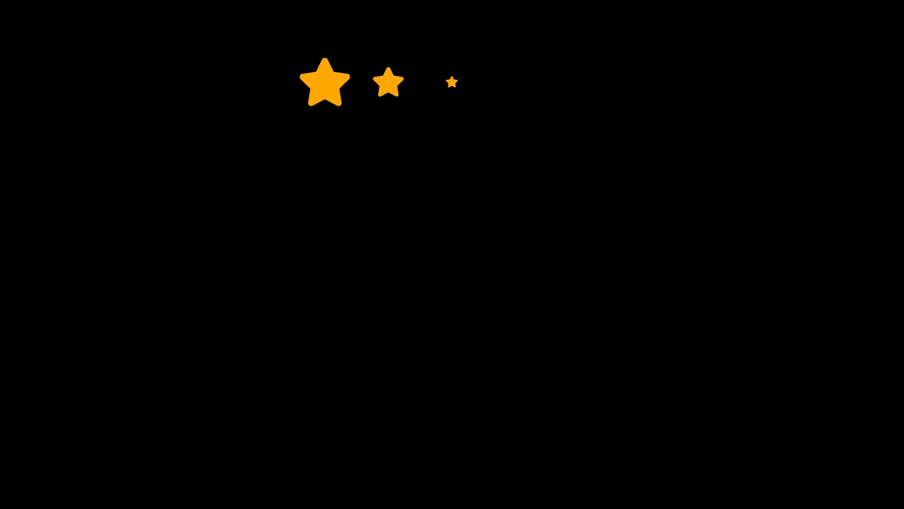